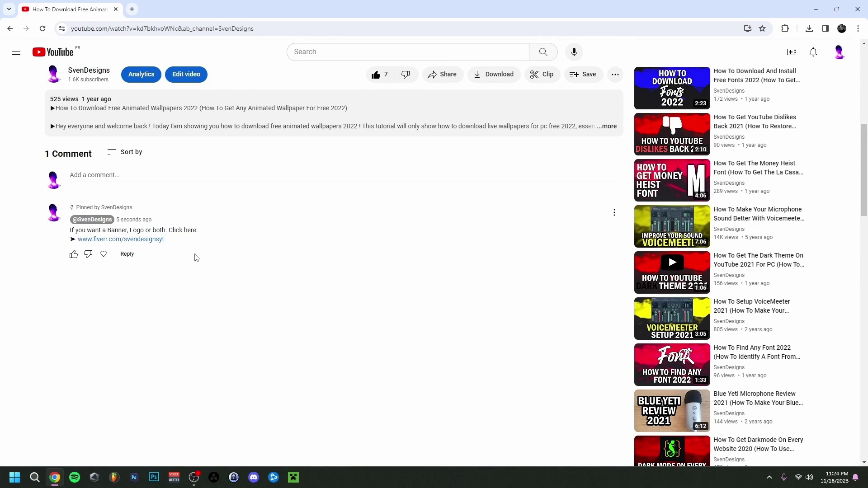
{"action": "left_click", "coordinate": [146, 240]}
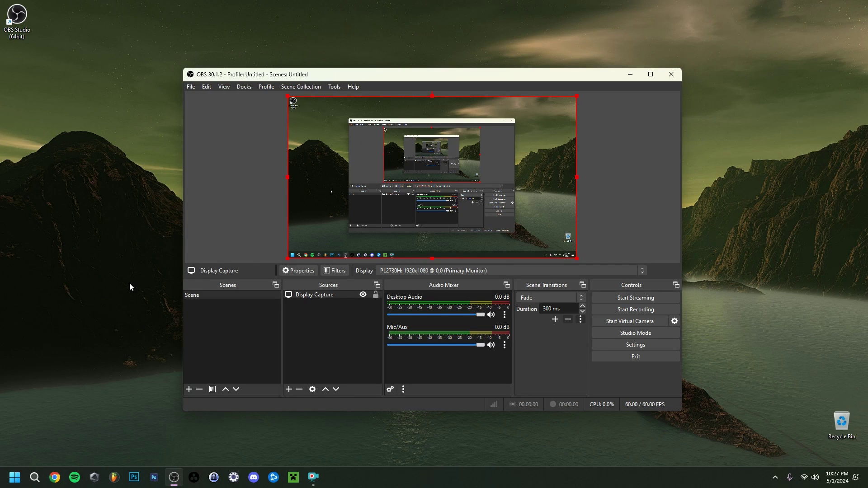
- In the OBS Studio (64bit) desktop shortcut's properties, choose to run as administrator under the advanced and compatibility settings
{"action": "left_click", "coordinate": [25, 34]}
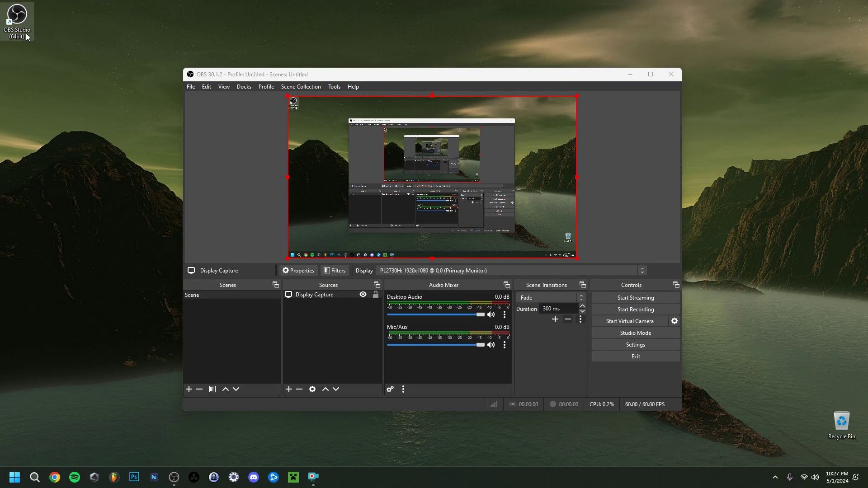
{"action": "right_click", "coordinate": [26, 34]}
{"action": "left_click", "coordinate": [59, 179]}
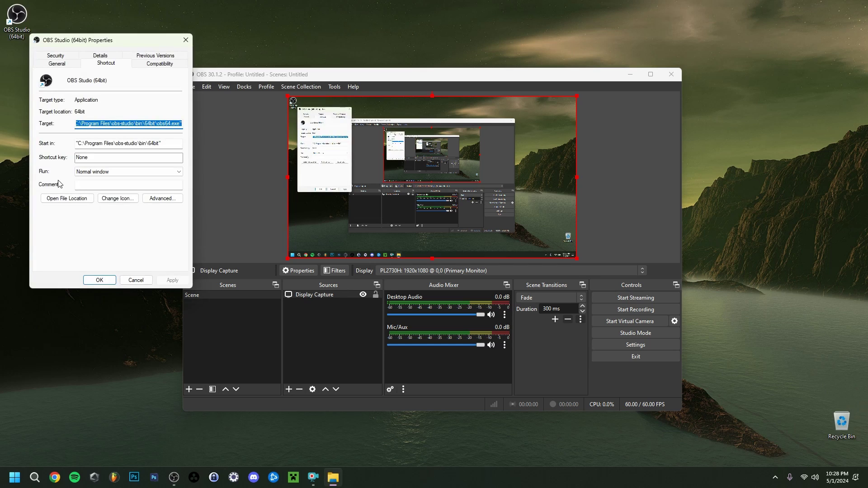
{"action": "left_click", "coordinate": [153, 200]}
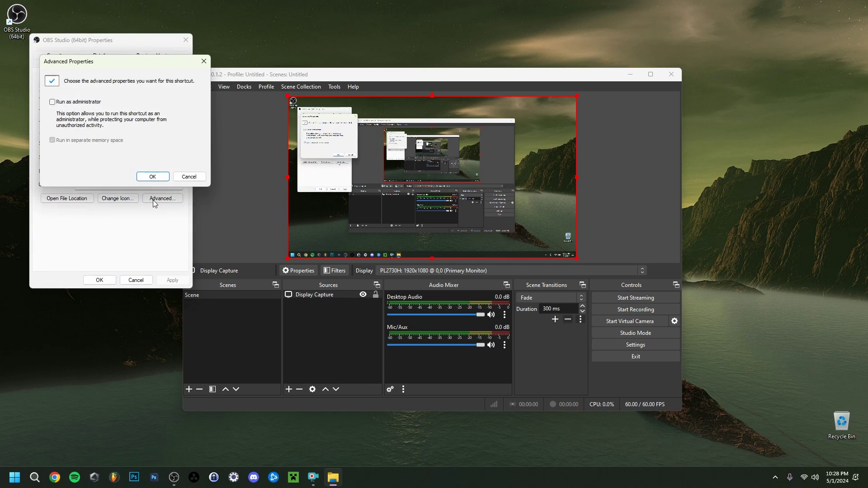
{"action": "left_click", "coordinate": [57, 103]}
{"action": "left_click", "coordinate": [152, 176]}
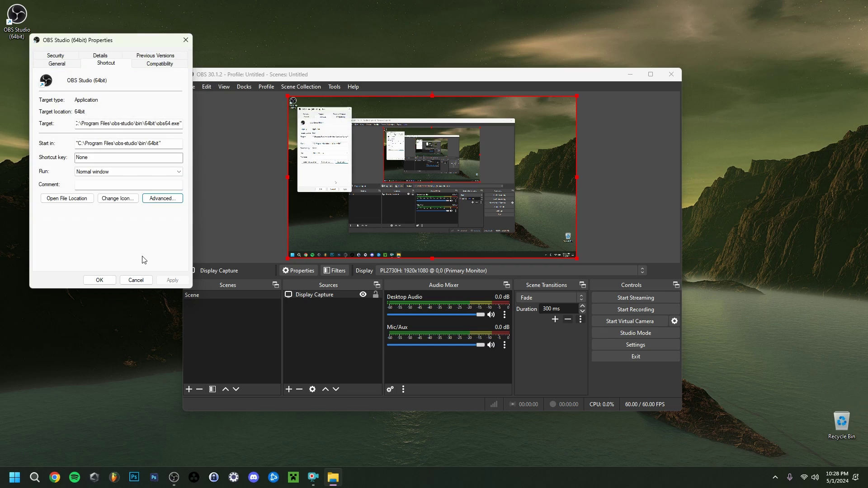
{"action": "left_click", "coordinate": [159, 67]}
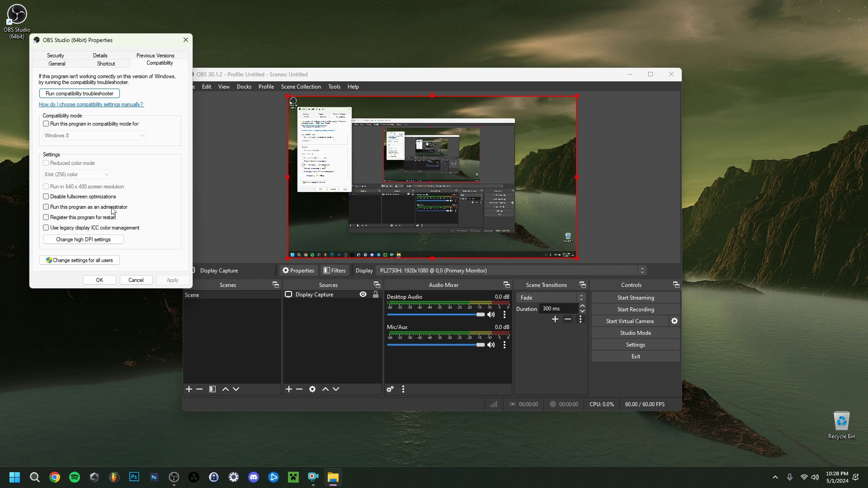
{"action": "left_click", "coordinate": [46, 207]}
{"action": "left_click", "coordinate": [131, 123]}
{"action": "left_click", "coordinate": [72, 135]}
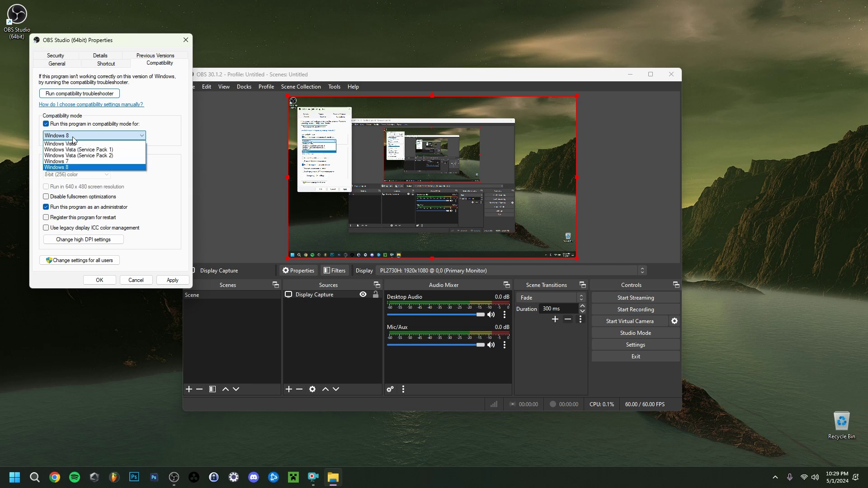
{"action": "left_click", "coordinate": [73, 137]}
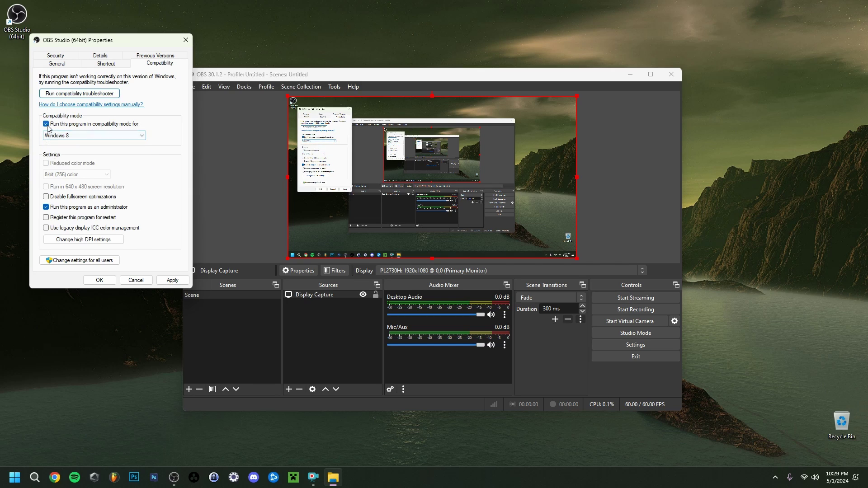
{"action": "left_click", "coordinate": [57, 124]}
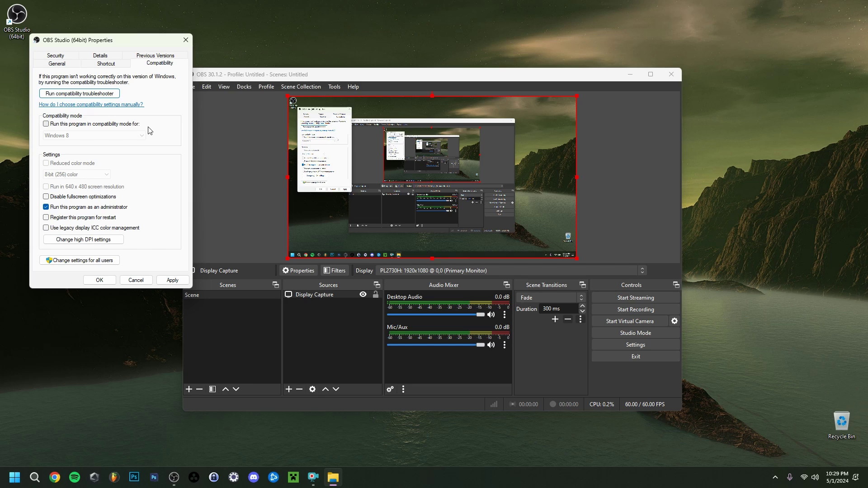
- Apply the shortcut's compatibility settings and close its properties
{"action": "left_click", "coordinate": [174, 281]}
{"action": "left_click", "coordinate": [100, 280]}
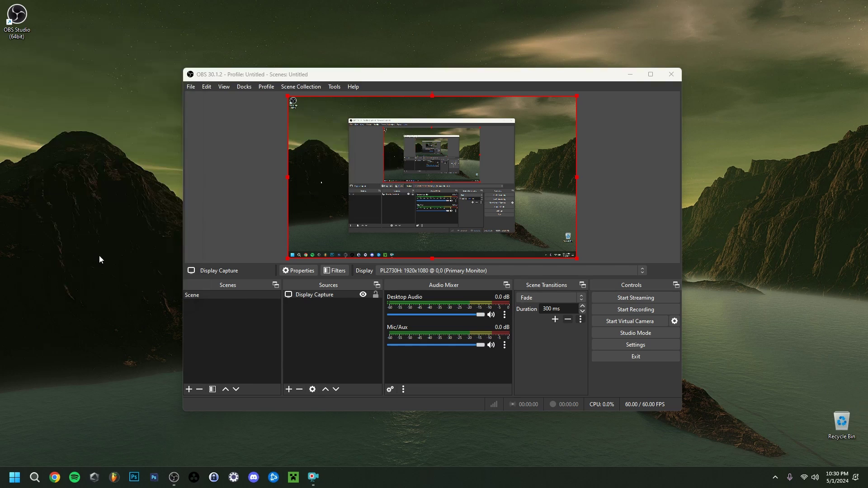
- Hide the Display Capture source in OBS Studio and show it again
{"action": "left_click", "coordinate": [428, 77]}
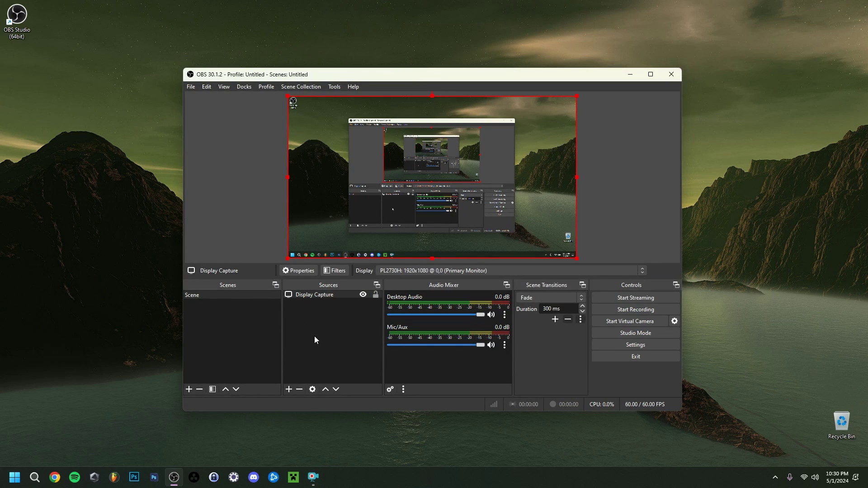
{"action": "left_click", "coordinate": [364, 295]}
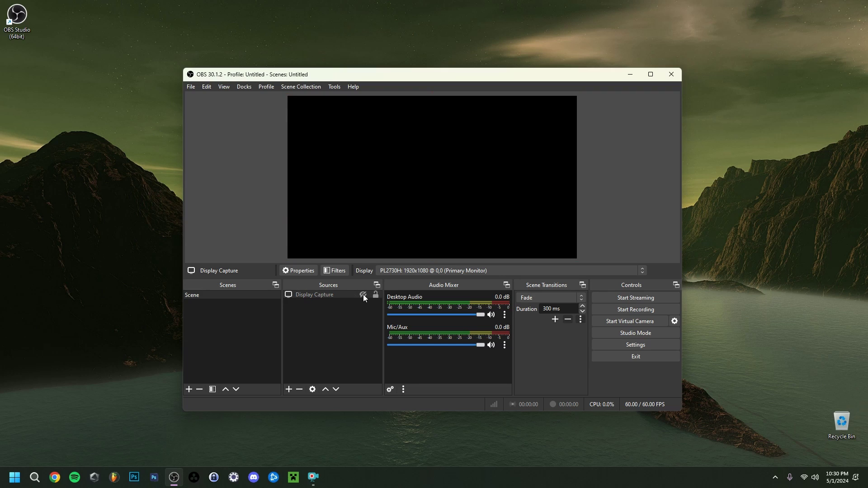
{"action": "left_click", "coordinate": [363, 296]}
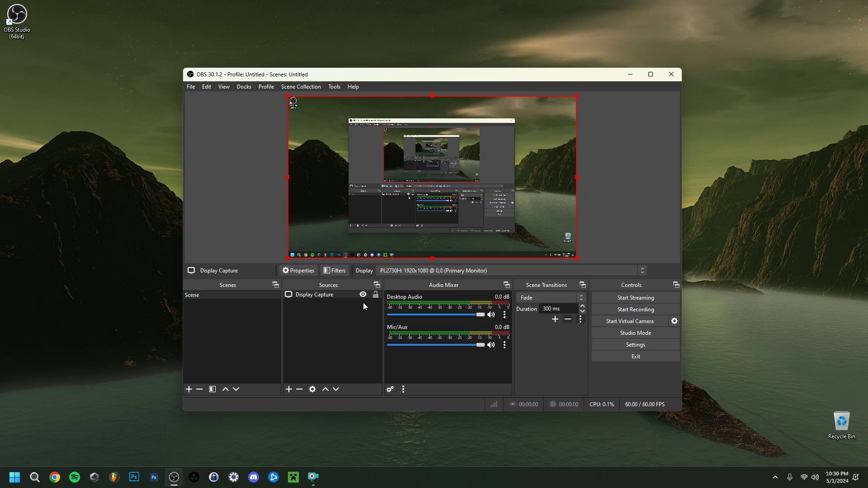
- Try ordering the Display Capture source above a pasted Game Capture source
{"action": "key", "text": "ctrl+v"}
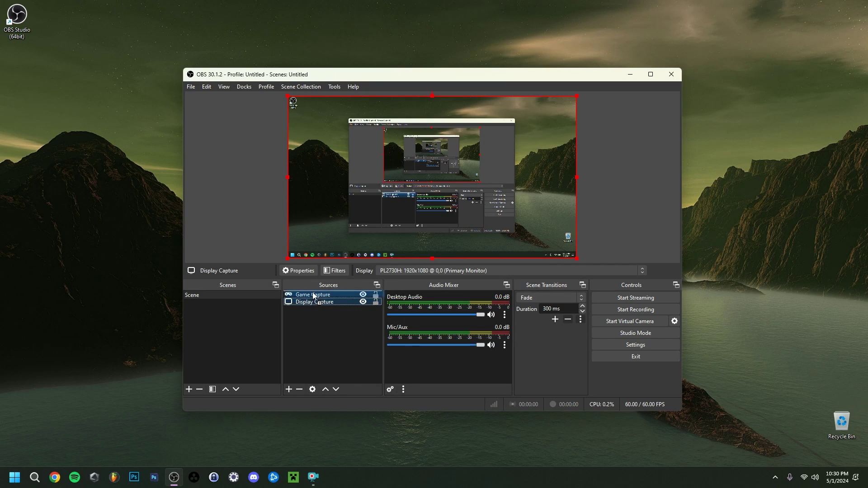
{"action": "left_click_drag", "start_coordinate": [315, 302], "coordinate": [315, 296]}
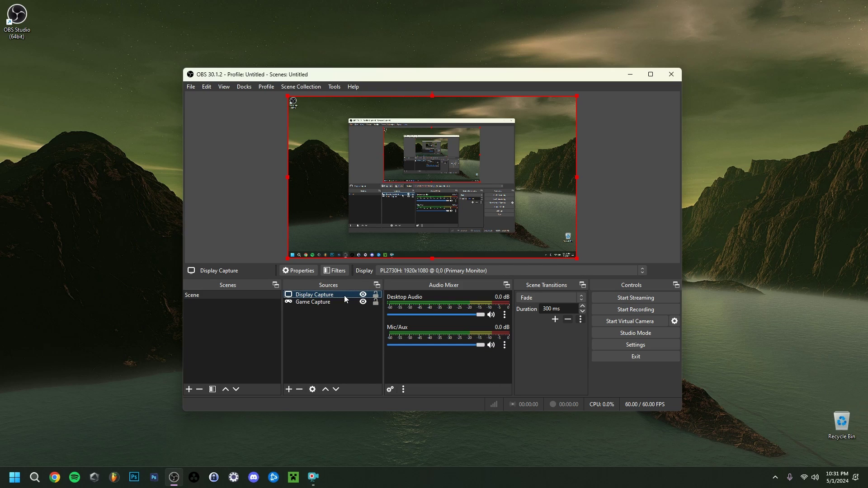
{"action": "key", "text": "ctrl+z"}
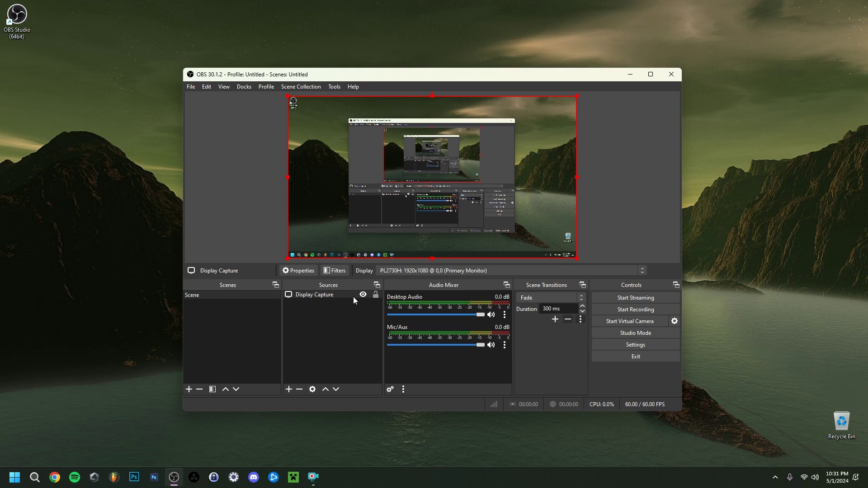
{"action": "right_click", "coordinate": [325, 305]}
{"action": "mouse_move", "coordinate": [338, 311]}
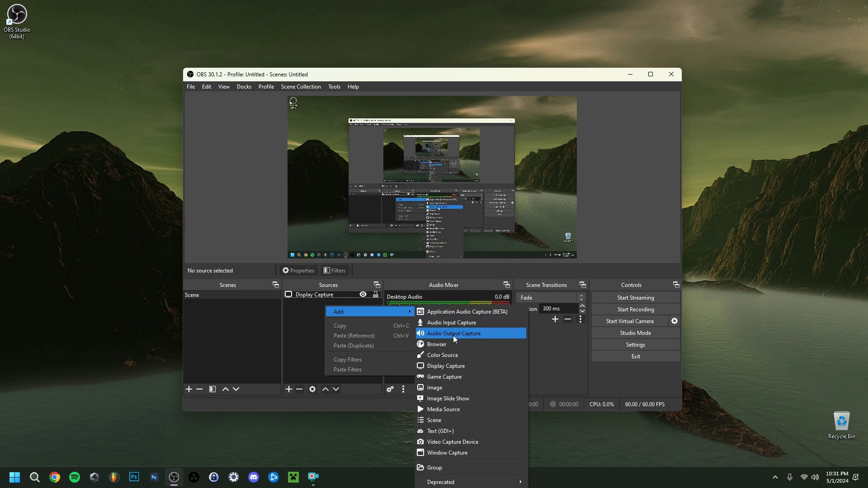
{"action": "left_click", "coordinate": [439, 367]}
{"action": "key", "text": "Escape"}
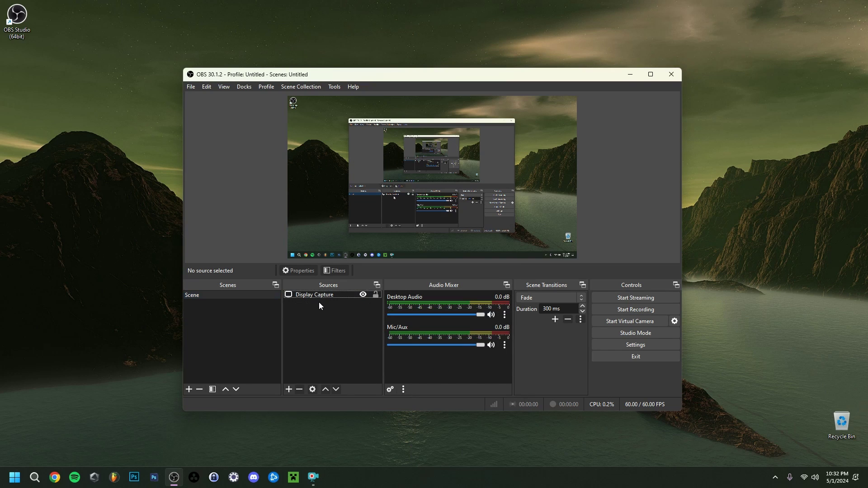
{"action": "right_click", "coordinate": [319, 303]}
{"action": "mouse_move", "coordinate": [353, 308]}
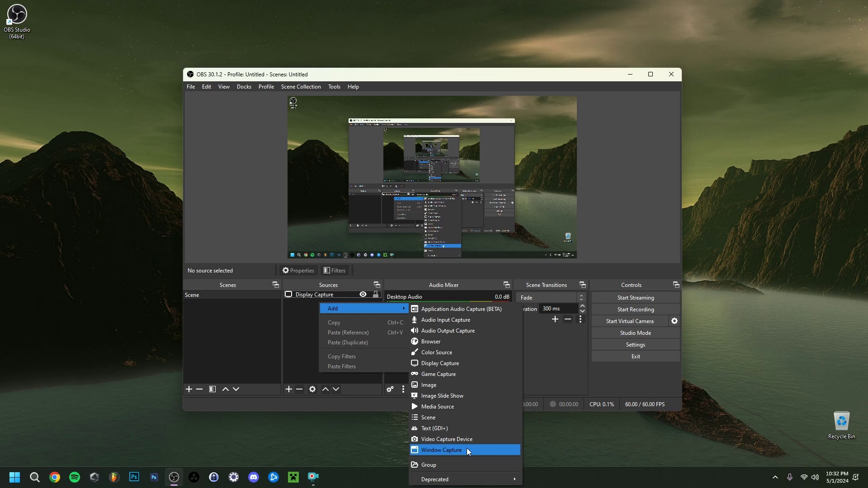
{"action": "left_click", "coordinate": [301, 300]}
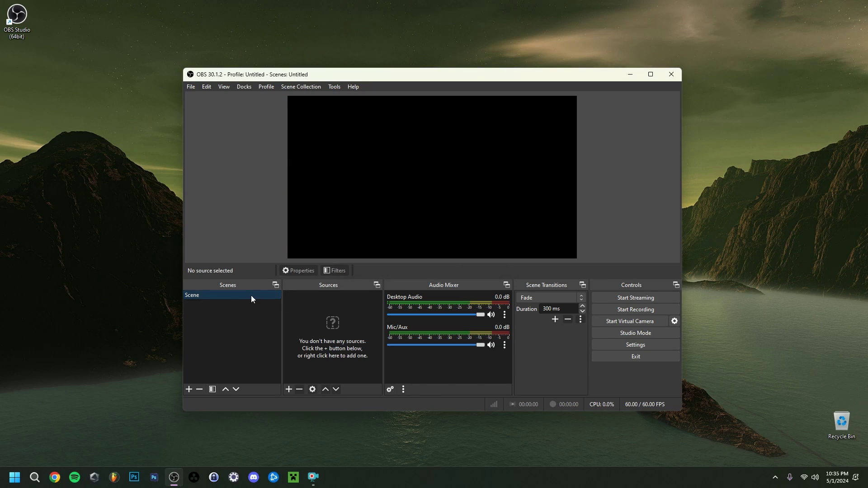
- Add a new Display Capture source to the scene, keeping the default name and source visibility
{"action": "right_click", "coordinate": [306, 299]}
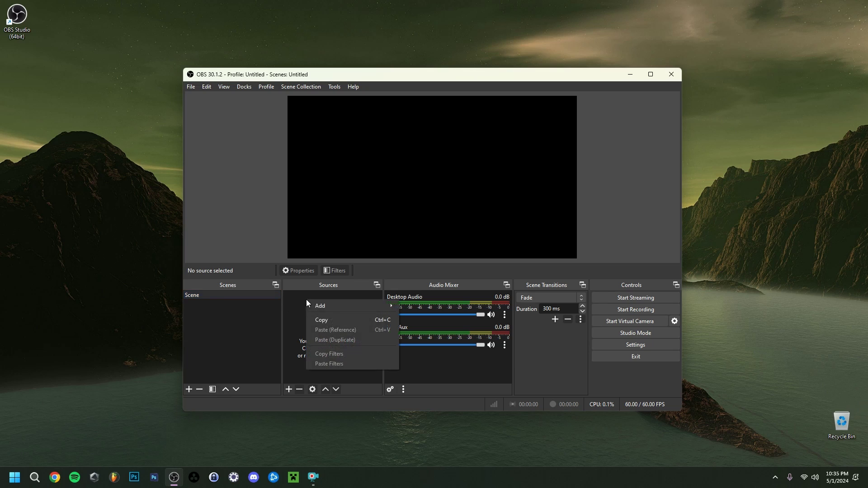
{"action": "mouse_move", "coordinate": [327, 304]}
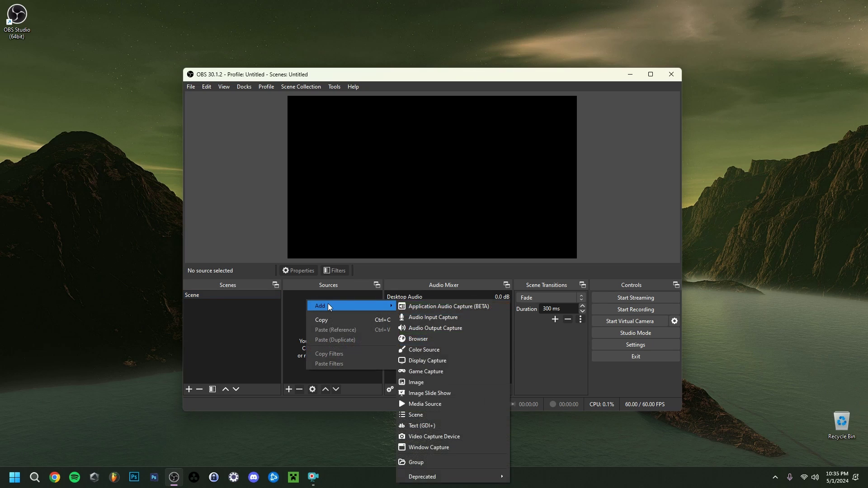
{"action": "left_click", "coordinate": [427, 362]}
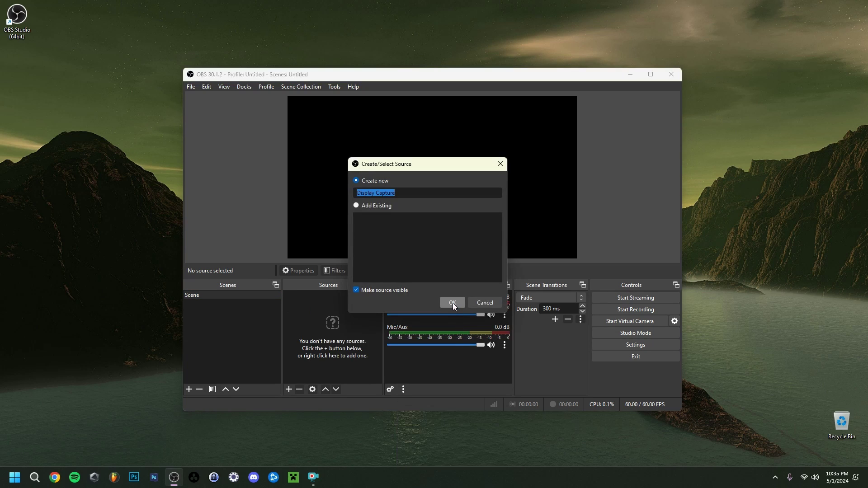
{"action": "left_click", "coordinate": [452, 303]}
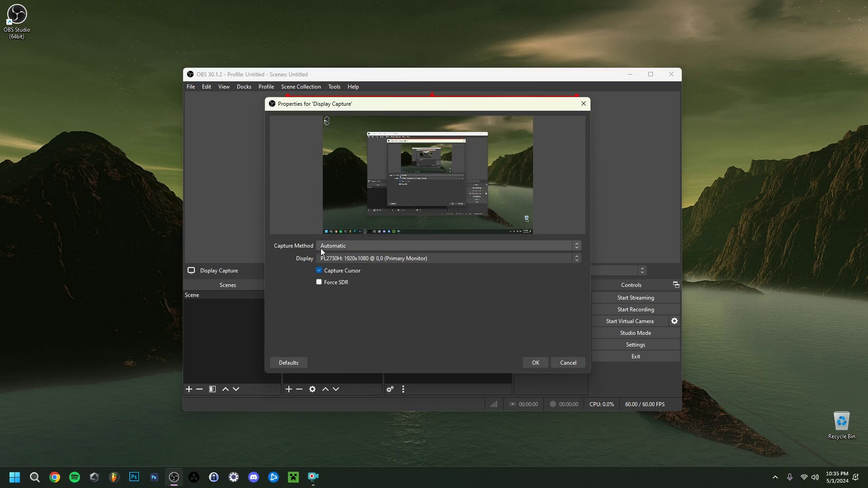
- Try the Automatic capture method with the PL2730H primary monitor for Display Capture, and delete that source
{"action": "left_click", "coordinate": [356, 245]}
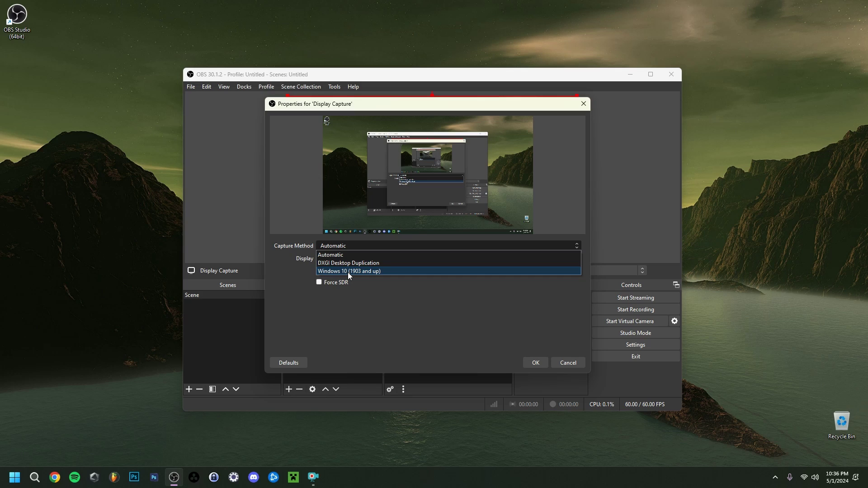
{"action": "left_click", "coordinate": [351, 255]}
{"action": "left_click", "coordinate": [350, 260]}
{"action": "left_click", "coordinate": [335, 263]}
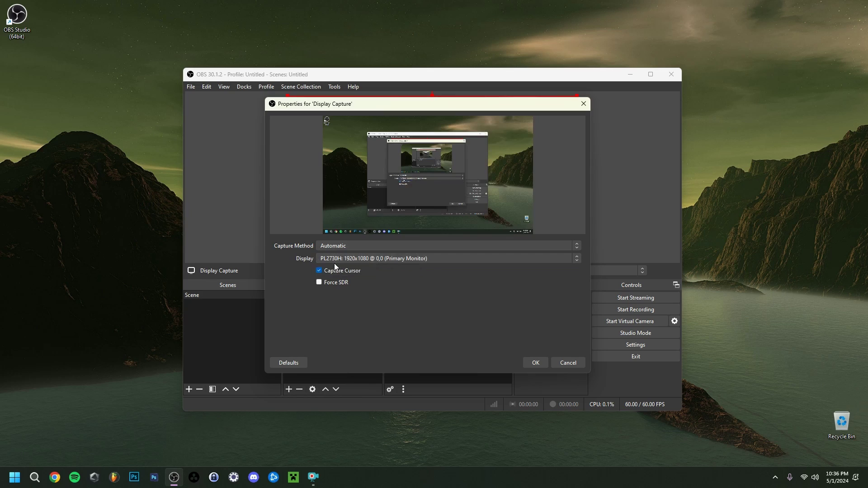
{"action": "left_click", "coordinate": [360, 259]}
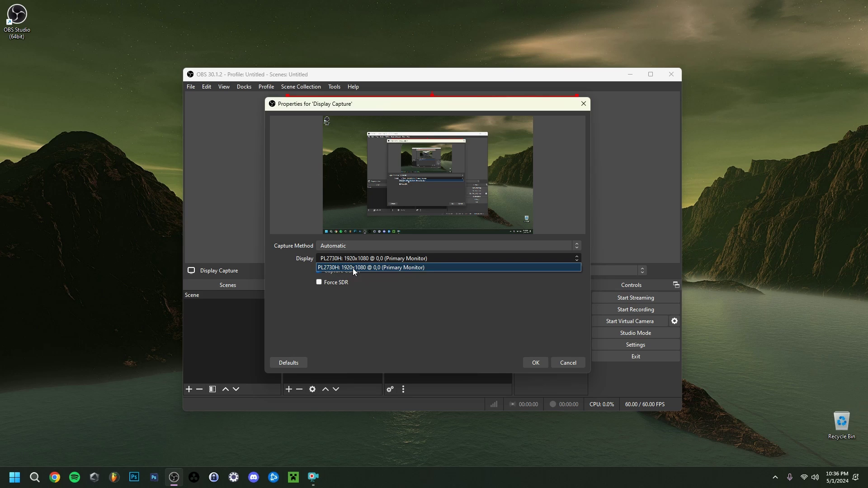
{"action": "left_click", "coordinate": [353, 268]}
{"action": "key", "text": "Return"}
{"action": "left_click", "coordinate": [312, 390]}
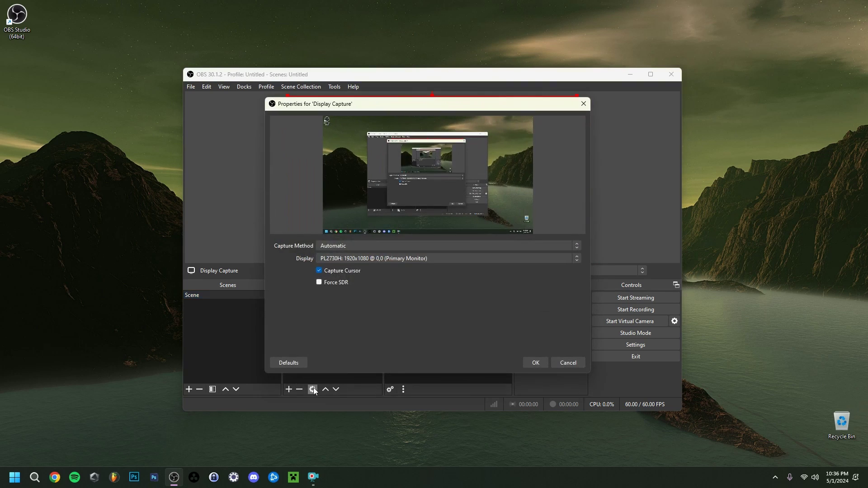
{"action": "left_click", "coordinate": [566, 362]}
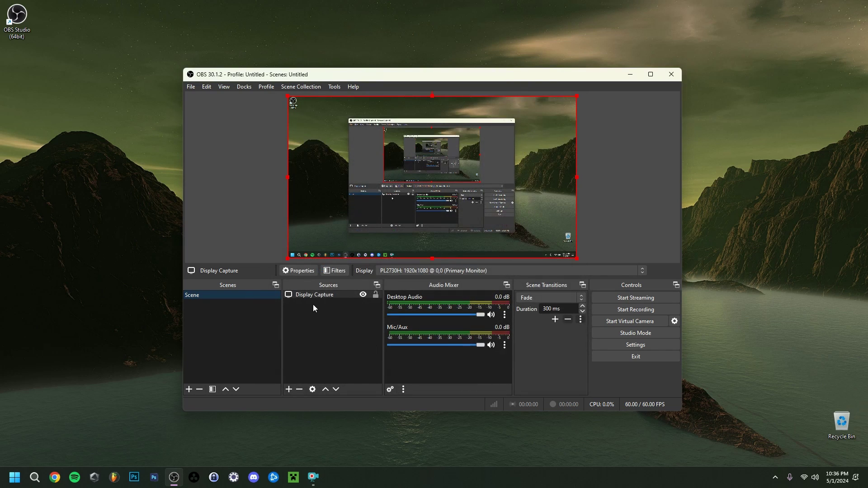
{"action": "key", "text": "Delete"}
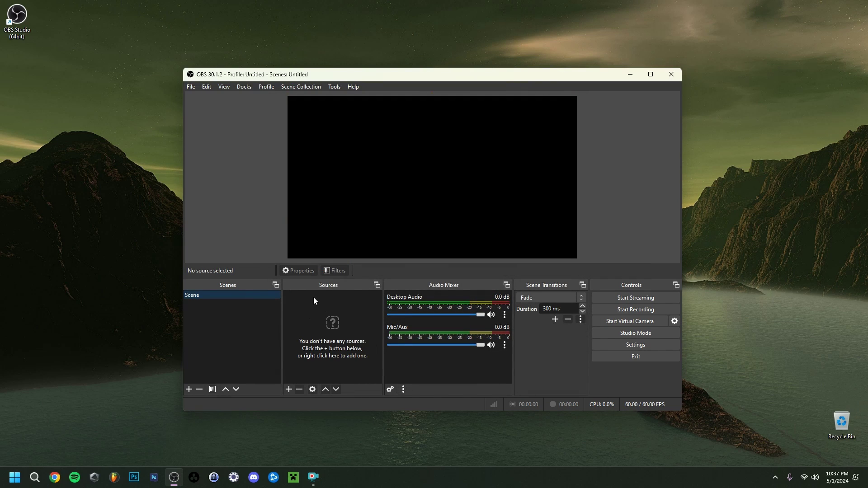
- Add a new Game Capture source to the scene and set its mode to Capture specific window
{"action": "right_click", "coordinate": [314, 297]}
{"action": "mouse_move", "coordinate": [335, 306]}
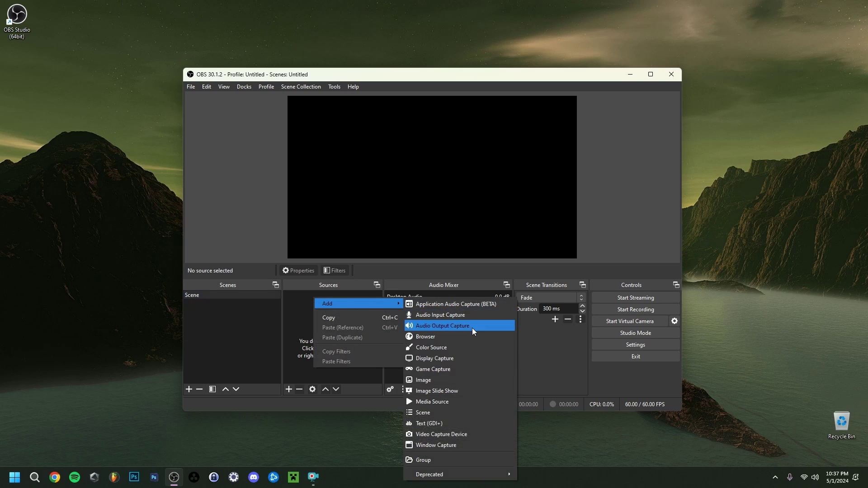
{"action": "left_click", "coordinate": [435, 369]}
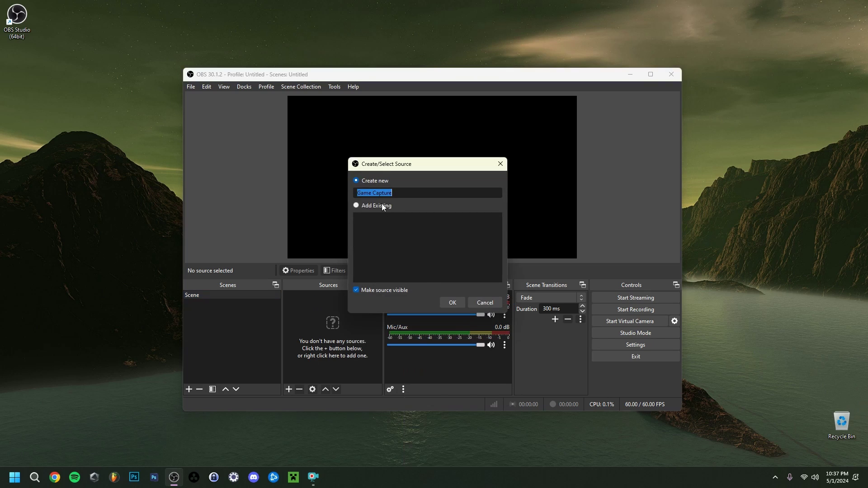
{"action": "left_click", "coordinate": [448, 300]}
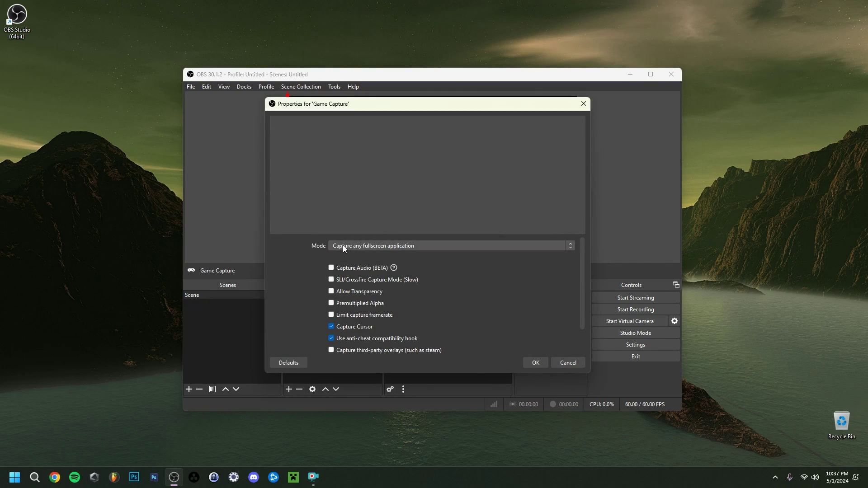
{"action": "left_click", "coordinate": [384, 247]}
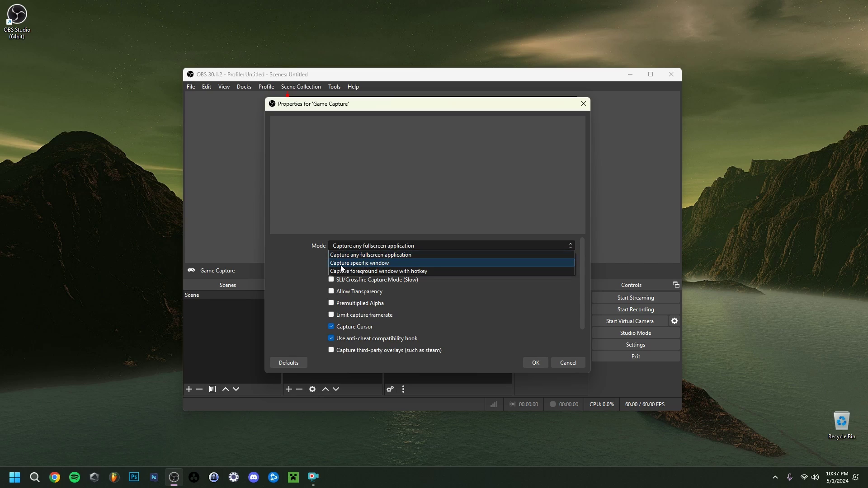
{"action": "left_click", "coordinate": [392, 264]}
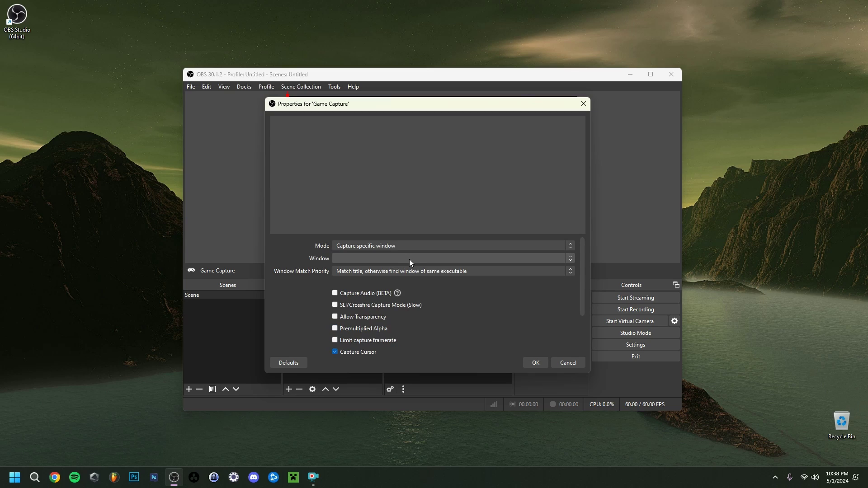
- Examine the available windows and remaining options for the Game Capture source, and accept its properties
{"action": "left_click", "coordinate": [348, 261]}
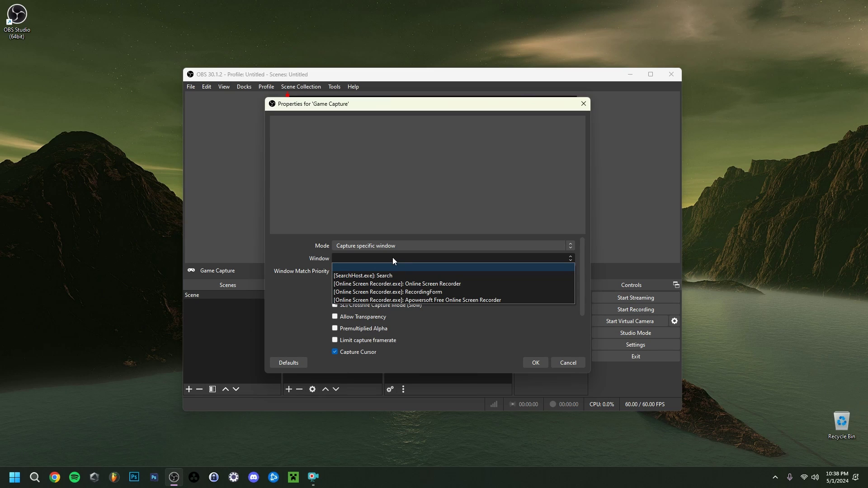
{"action": "left_click", "coordinate": [359, 296]}
{"action": "scroll", "coordinate": [359, 296], "scroll_direction": "down", "scroll_amount": 1}
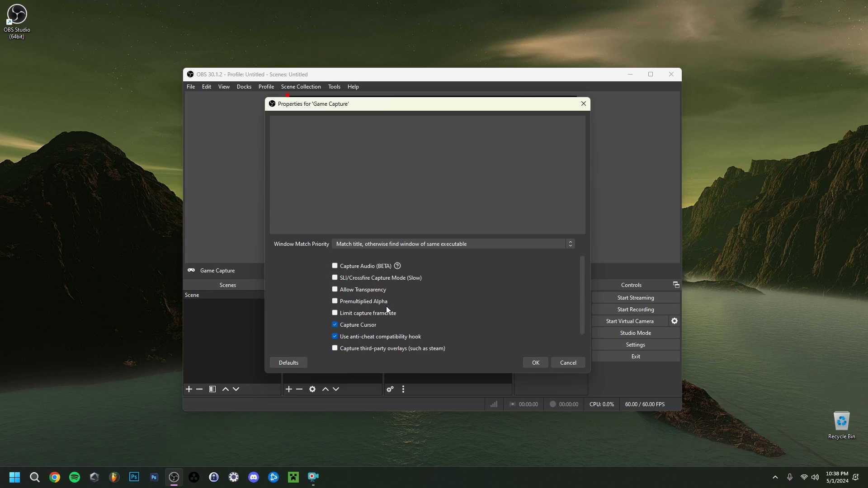
{"action": "scroll", "coordinate": [387, 306], "scroll_direction": "down", "scroll_amount": 1}
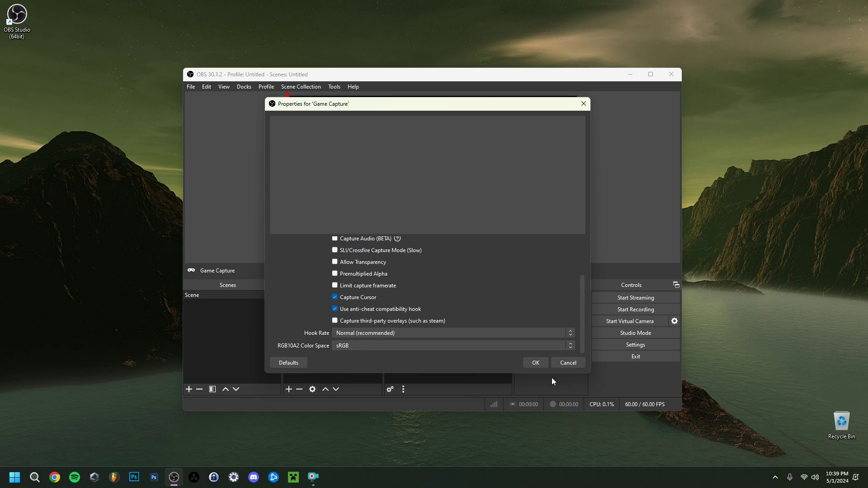
{"action": "left_click", "coordinate": [535, 363]}
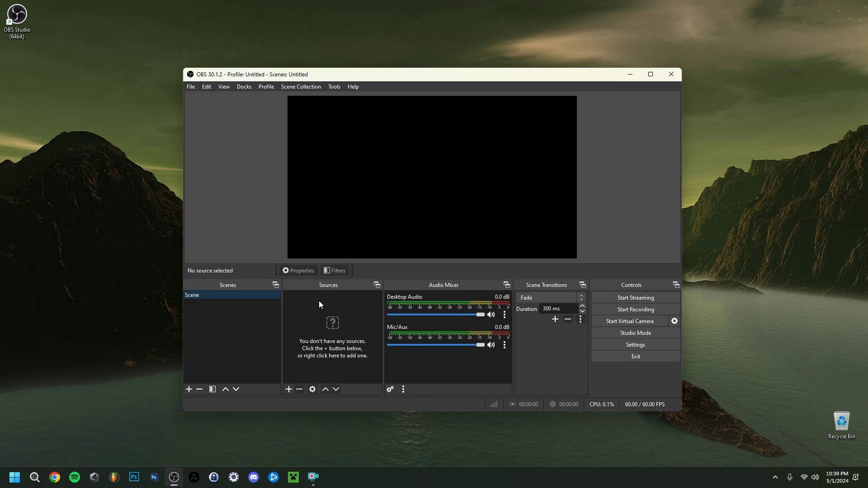
- Add a new Window Capture source to the scene, keeping the default name and source visibility
{"action": "right_click", "coordinate": [319, 301]}
{"action": "mouse_move", "coordinate": [351, 306]}
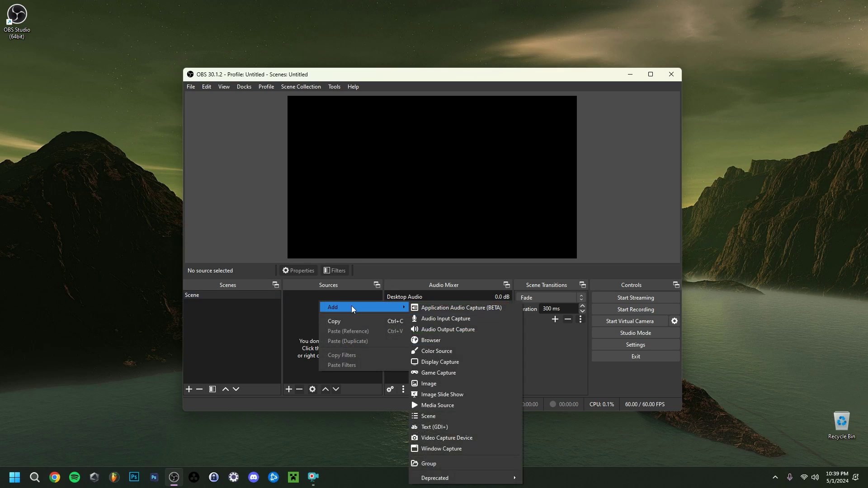
{"action": "left_click", "coordinate": [433, 449]}
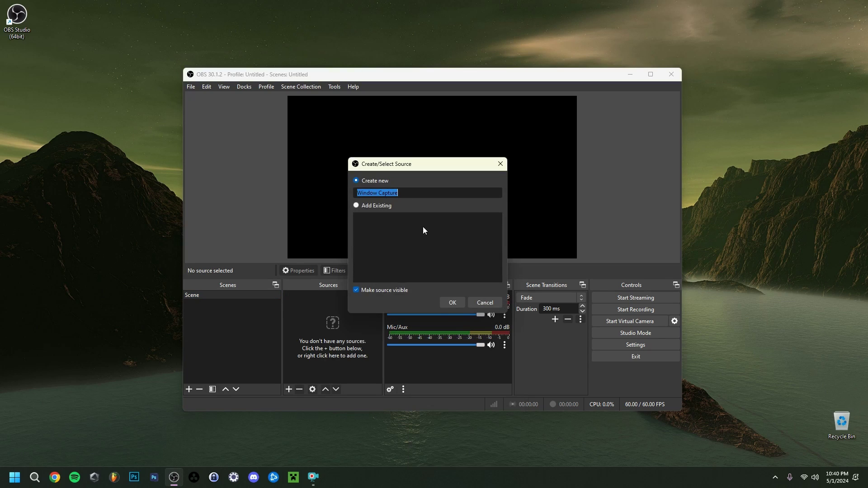
{"action": "left_click", "coordinate": [451, 302]}
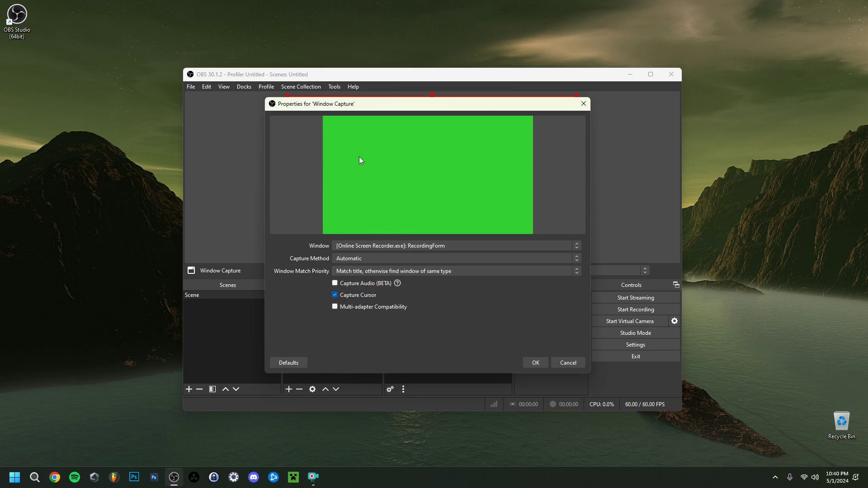
- Examine the windows and capture methods offered for the Window Capture source
{"action": "left_click", "coordinate": [353, 245]}
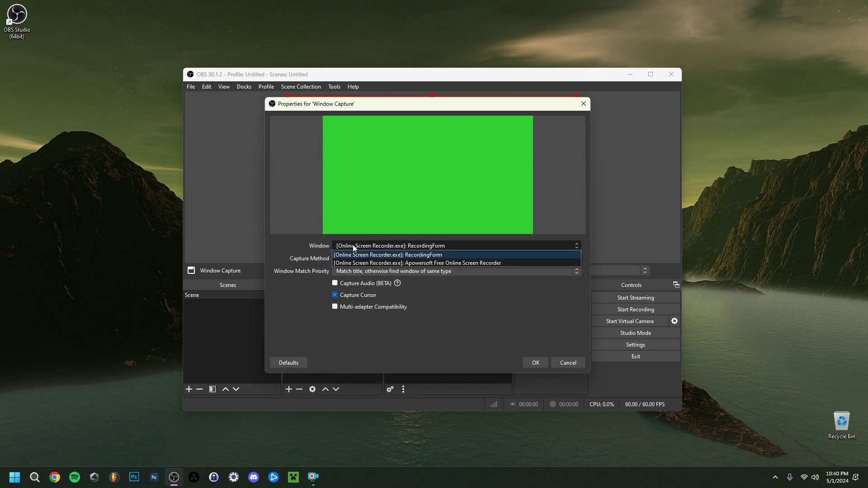
{"action": "left_click", "coordinate": [353, 245]}
{"action": "left_click", "coordinate": [397, 259]}
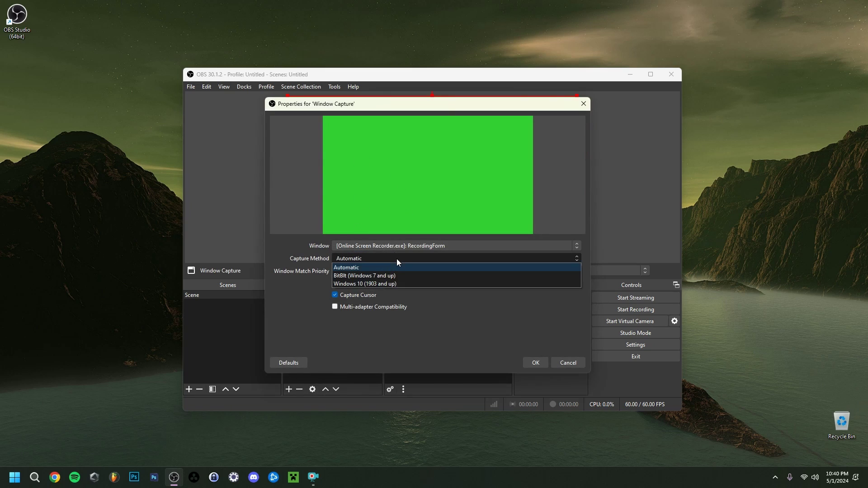
{"action": "left_click", "coordinate": [396, 258]}
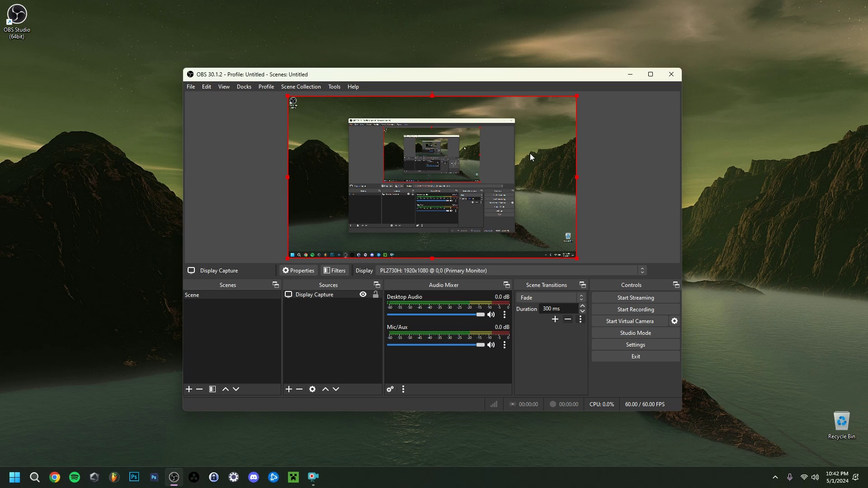
- Transform the Display Capture source in the preview with Fit to screen
{"action": "right_click", "coordinate": [370, 164]}
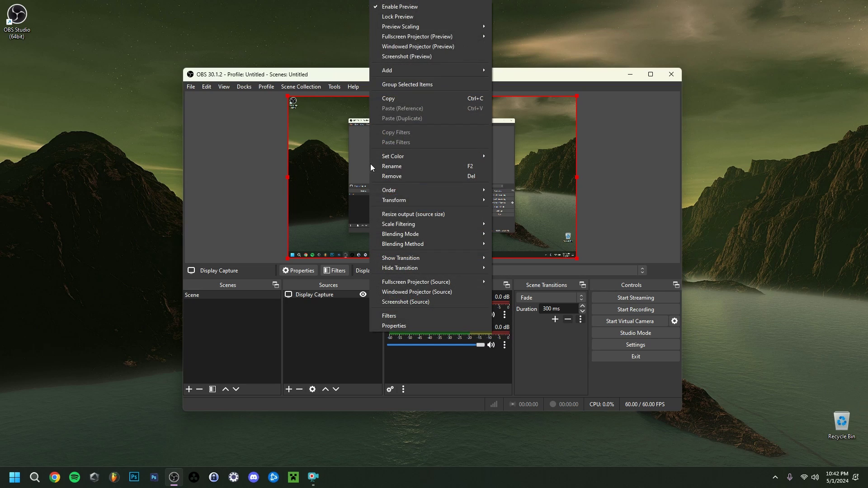
{"action": "mouse_move", "coordinate": [425, 197]}
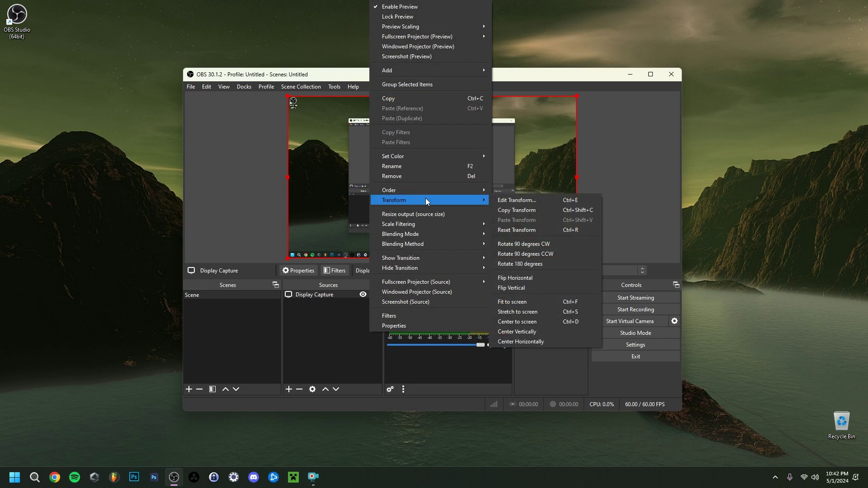
{"action": "left_click", "coordinate": [529, 302]}
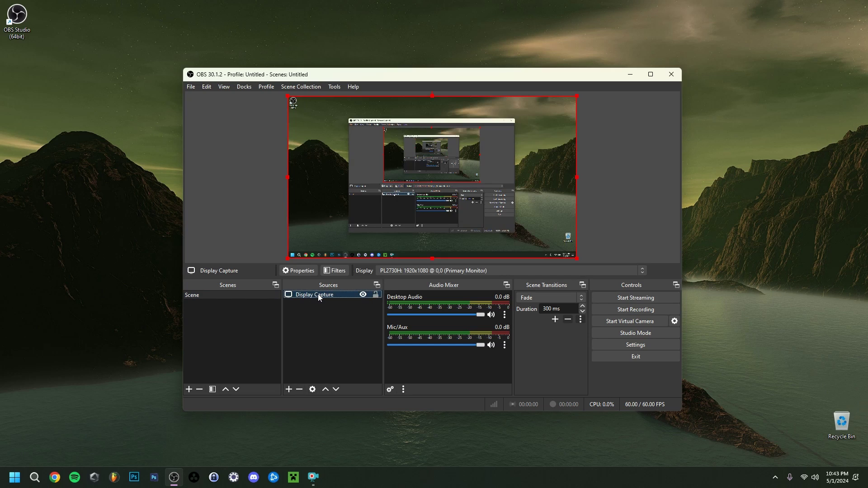
- Resize the base and output resolutions to the size of the Display Capture source
{"action": "right_click", "coordinate": [328, 294]}
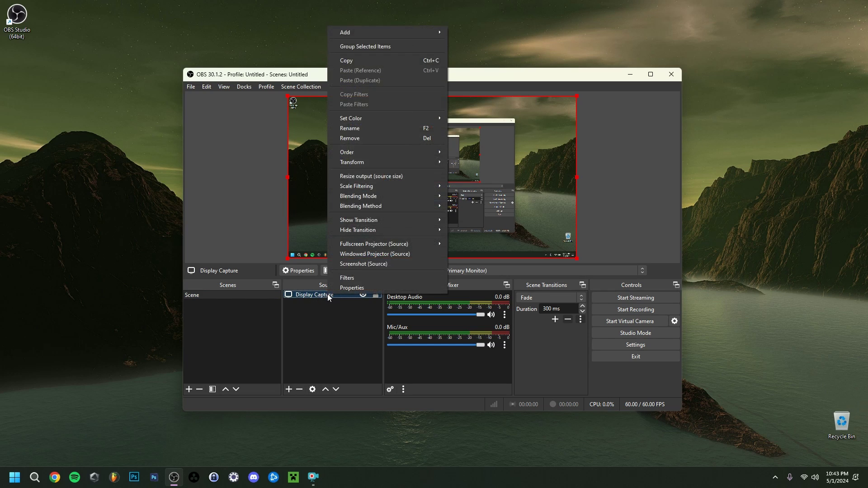
{"action": "left_click", "coordinate": [411, 178]}
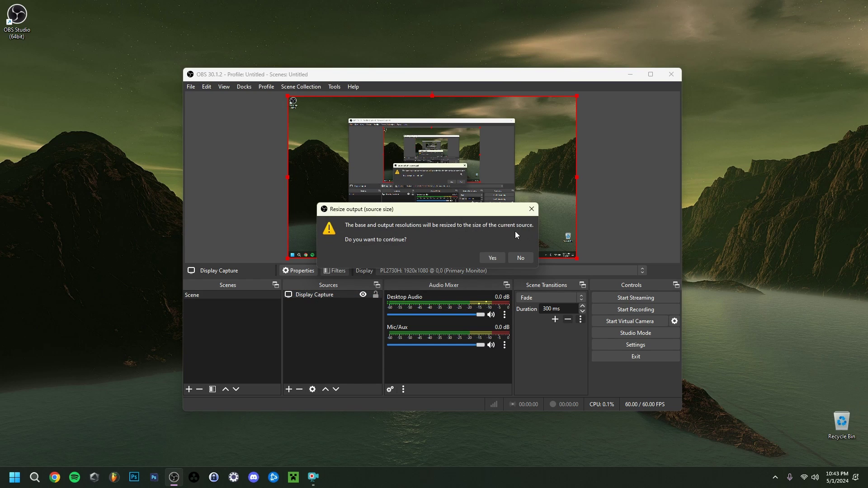
{"action": "left_click", "coordinate": [488, 257]}
{"action": "left_click", "coordinate": [348, 299]}
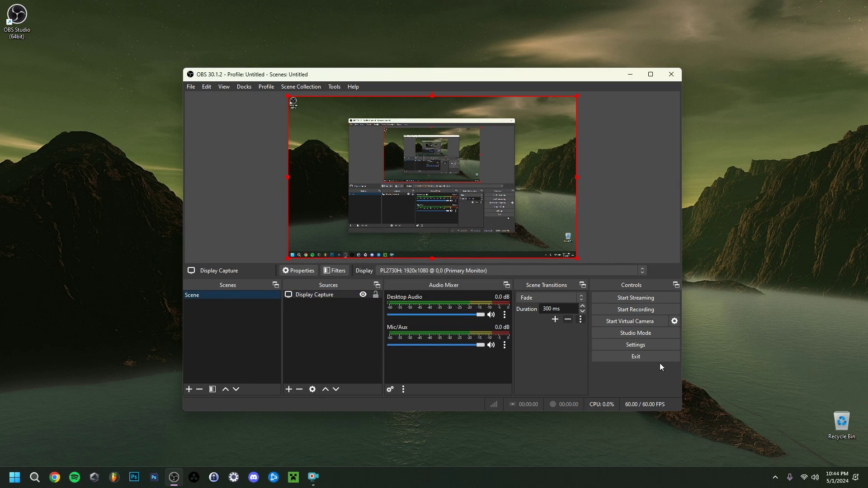
- Set the process priority to Above Normal in the advanced settings and save the change
{"action": "left_click", "coordinate": [635, 344]}
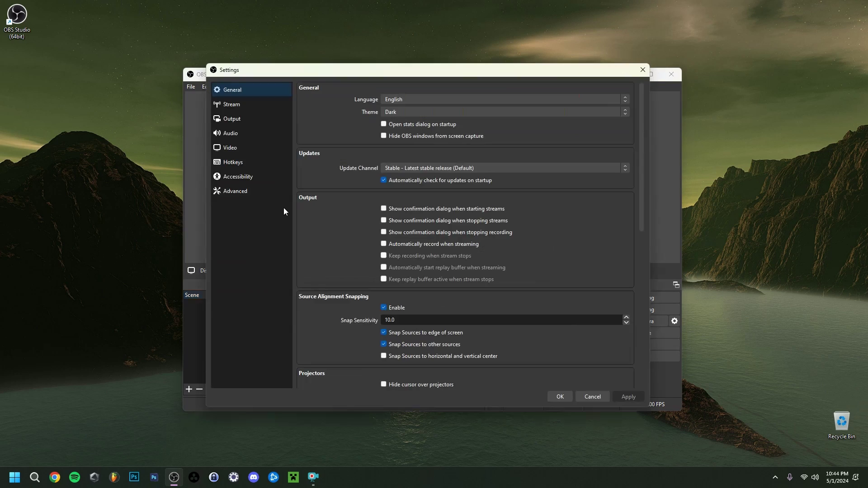
{"action": "left_click", "coordinate": [240, 192]}
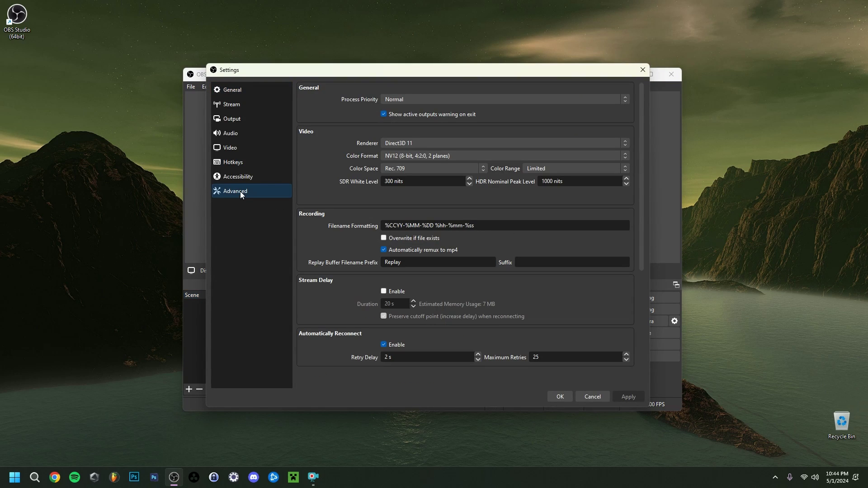
{"action": "left_click", "coordinate": [386, 102]}
{"action": "left_click", "coordinate": [386, 101]}
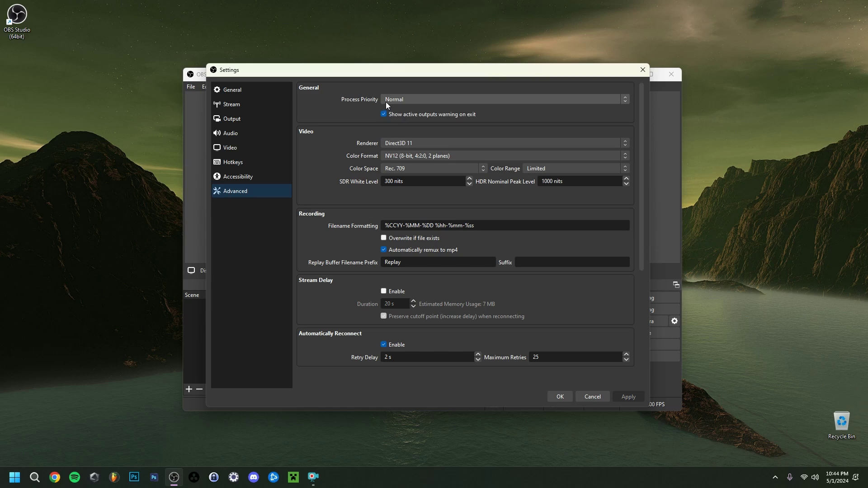
{"action": "left_click", "coordinate": [386, 102]}
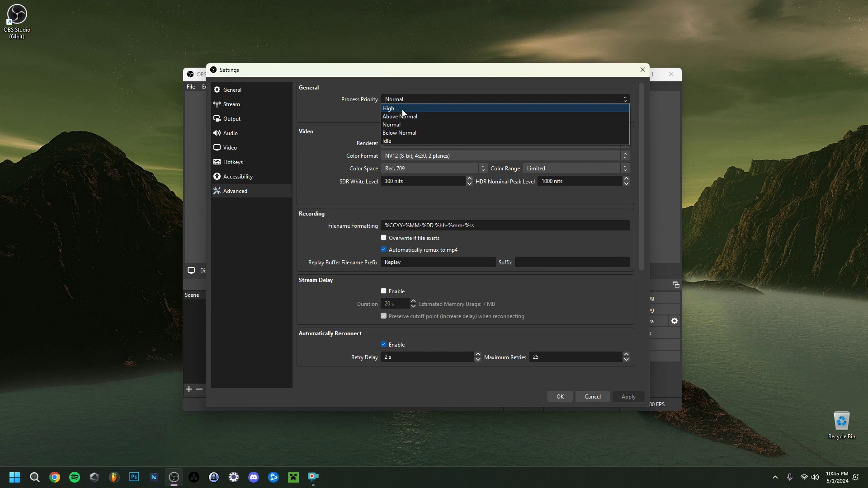
{"action": "left_click", "coordinate": [404, 117]}
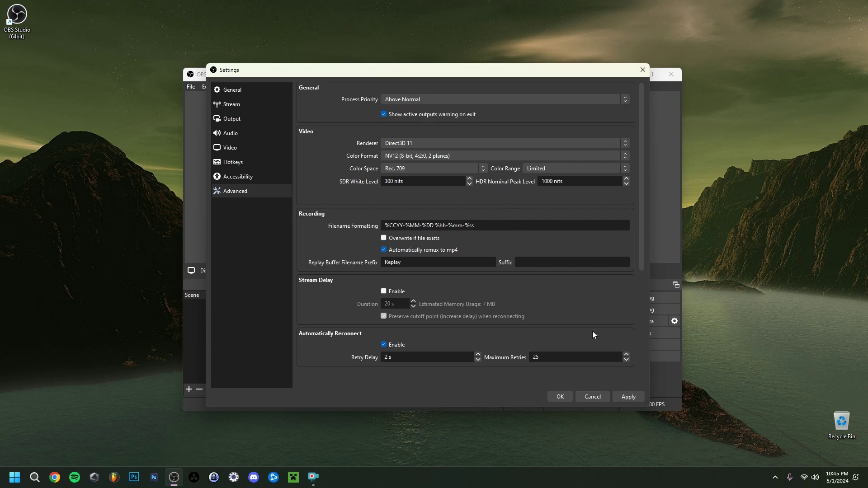
{"action": "left_click", "coordinate": [561, 397]}
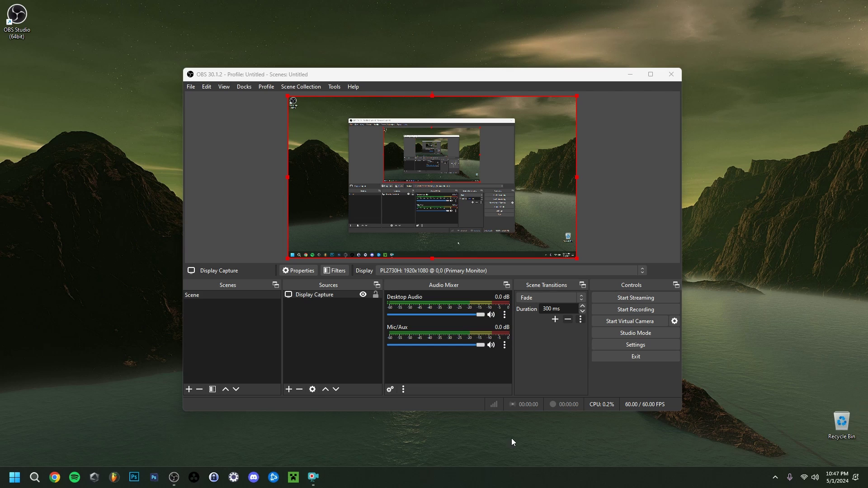
- Open Windows Task Manager and go to the details of the OBS Studio process
{"action": "right_click", "coordinate": [515, 480]}
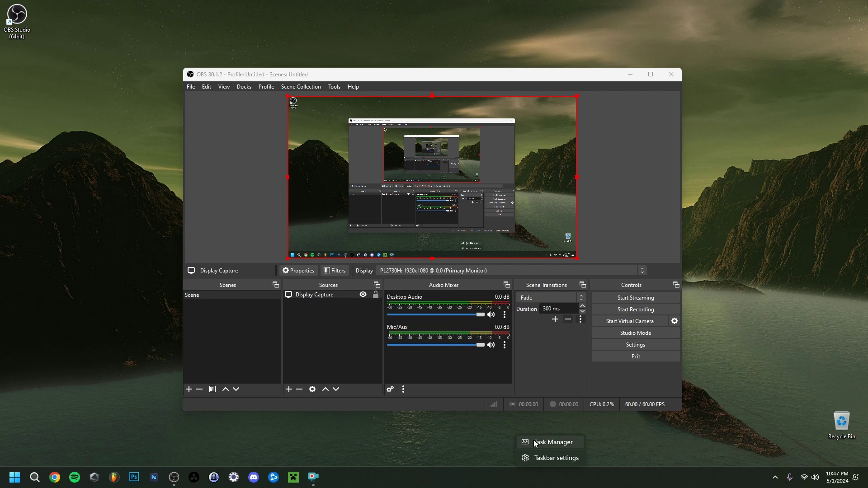
{"action": "left_click", "coordinate": [525, 436]}
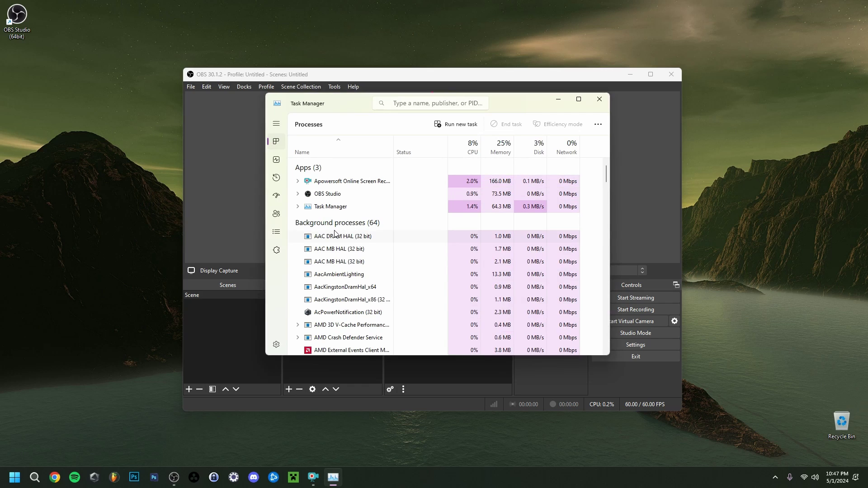
{"action": "left_click", "coordinate": [324, 198]}
{"action": "right_click", "coordinate": [332, 196]}
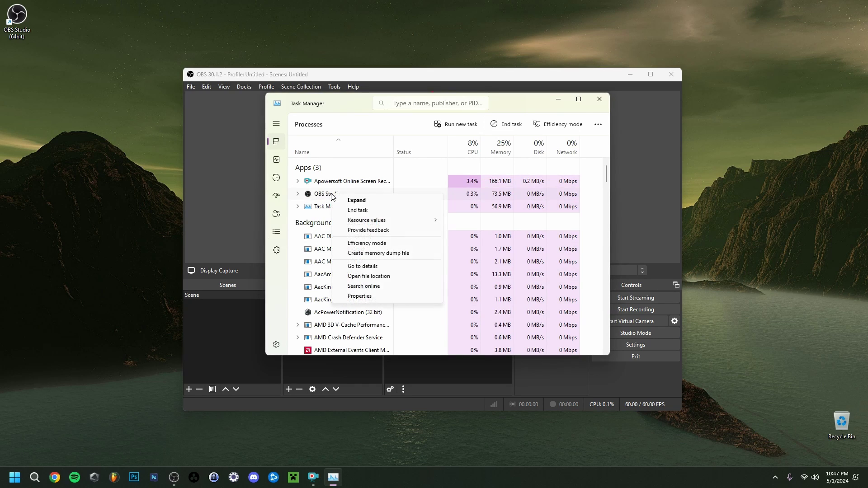
{"action": "left_click", "coordinate": [360, 266]}
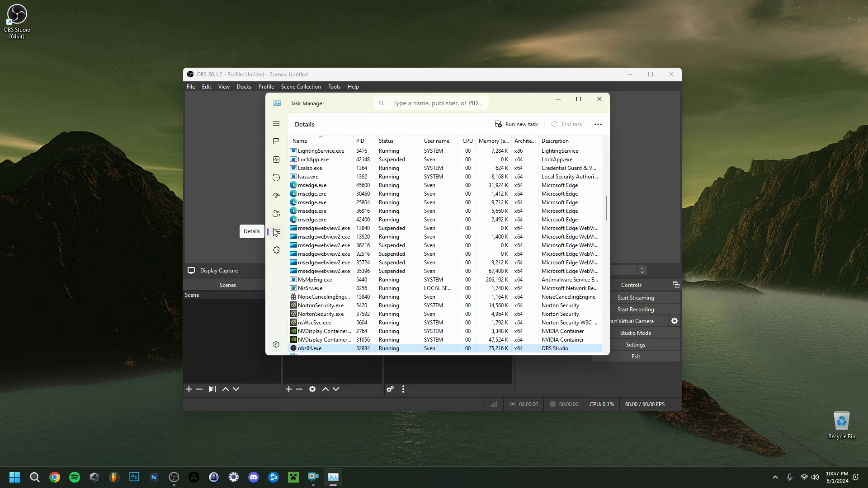
- Bring up the priority options for the obs64.exe process
{"action": "scroll", "coordinate": [329, 338], "scroll_direction": "down", "scroll_amount": 1}
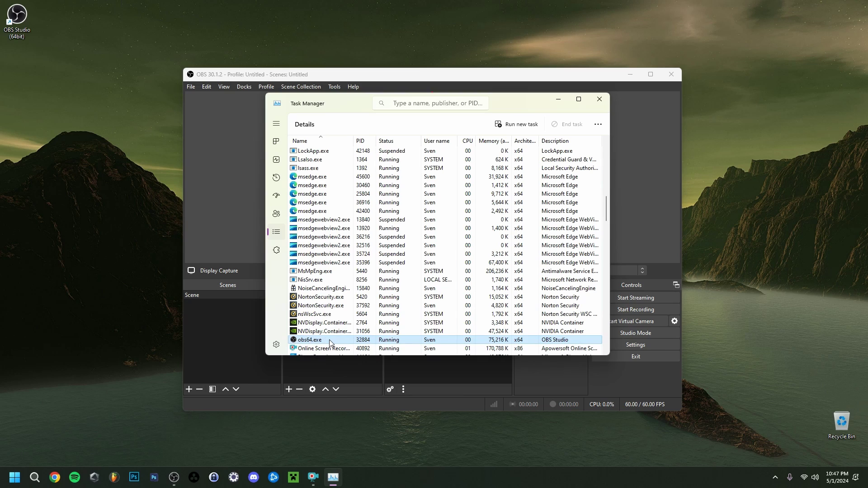
{"action": "right_click", "coordinate": [329, 342]}
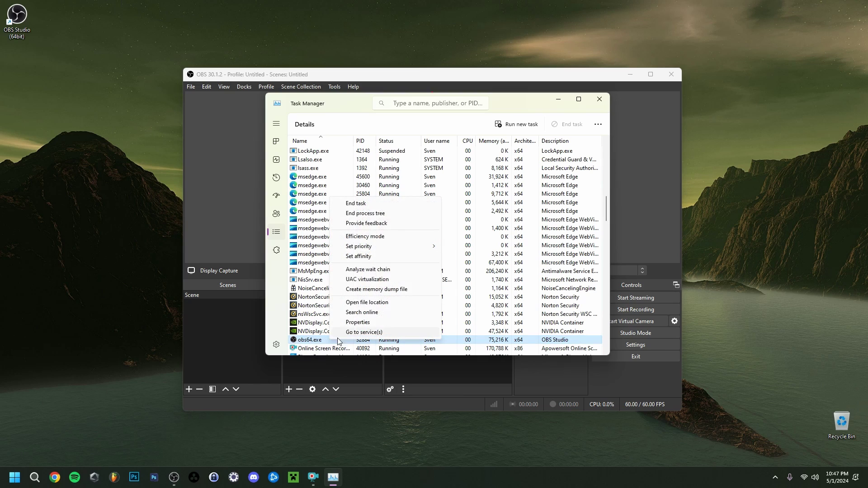
{"action": "mouse_move", "coordinate": [367, 252]}
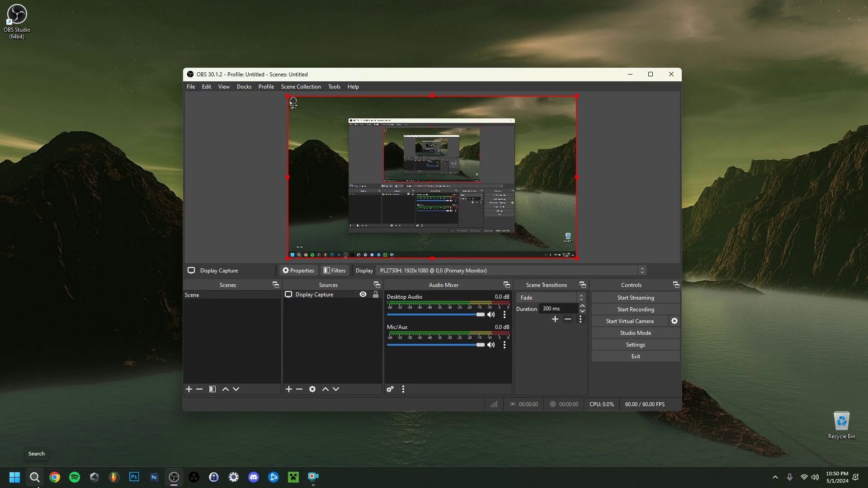
- Open the Windows Display settings and check the HDR capabilities of the display, returning to the Display page
{"action": "left_click", "coordinate": [37, 485]}
{"action": "type", "text": "displ"}
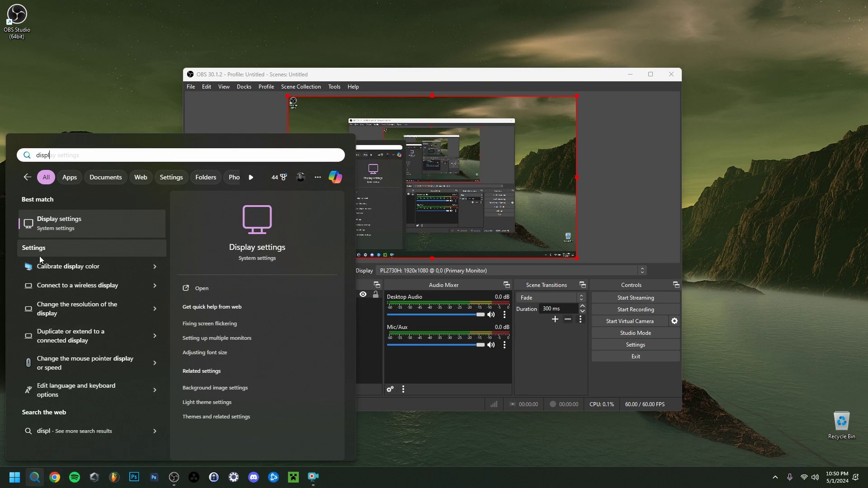
{"action": "left_click", "coordinate": [90, 225]}
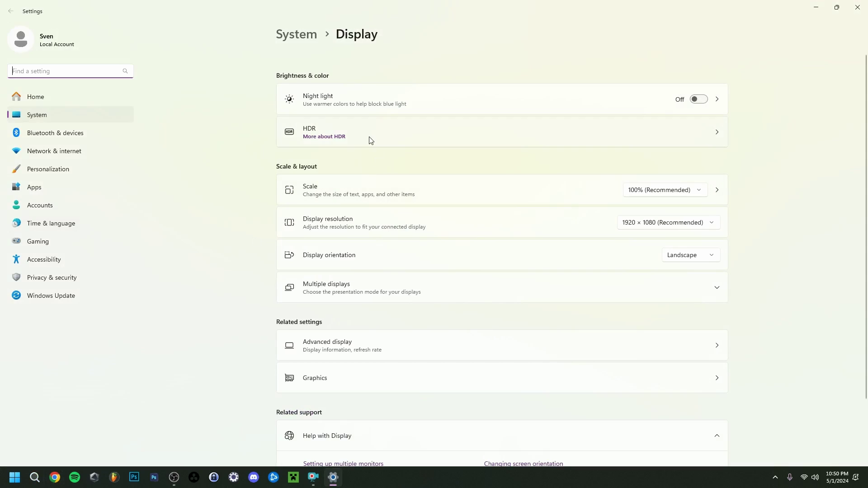
{"action": "left_click", "coordinate": [363, 131]}
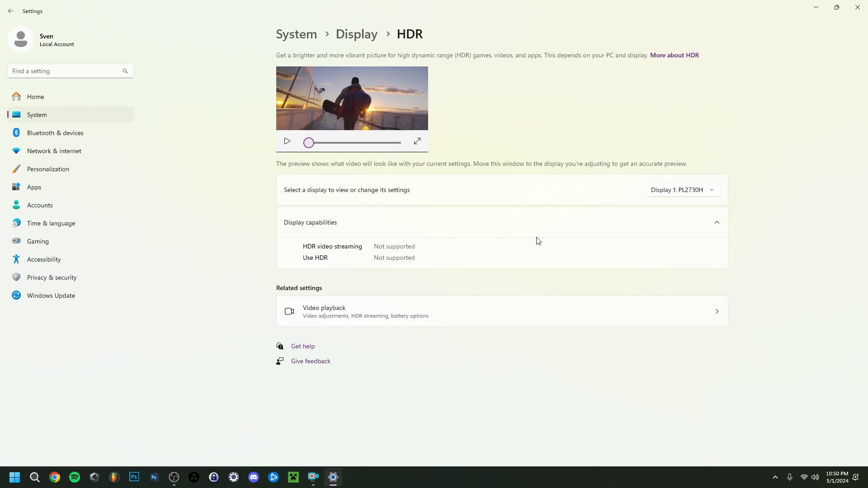
{"action": "key", "text": "alt+Left"}
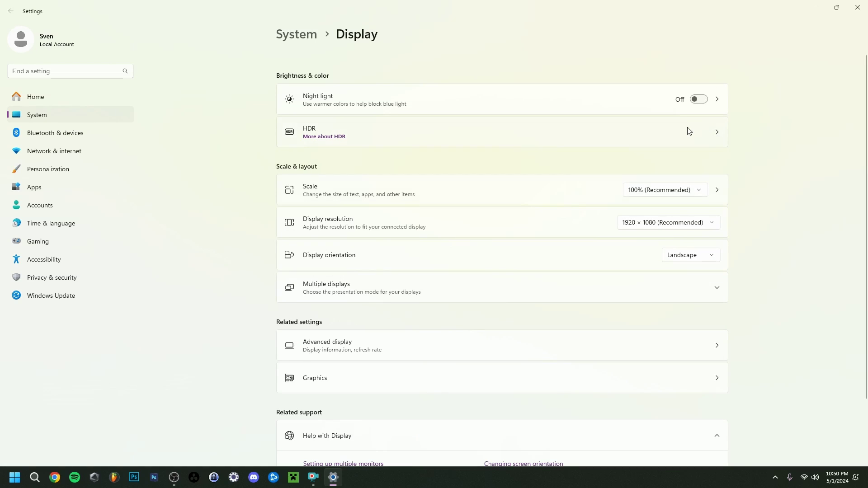
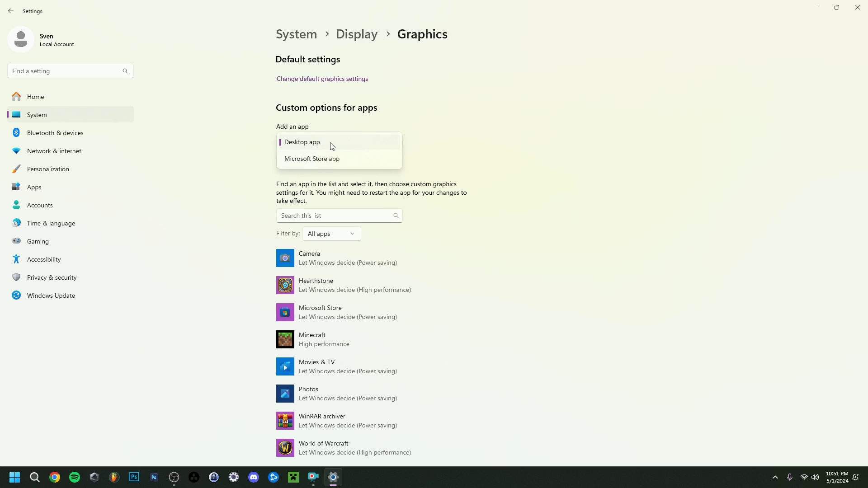
- Add the desktop app obs64 from C:\Program Files\obs-studio\bin\64bit to the custom graphics options list
{"action": "left_click", "coordinate": [332, 146]}
{"action": "left_click", "coordinate": [299, 163]}
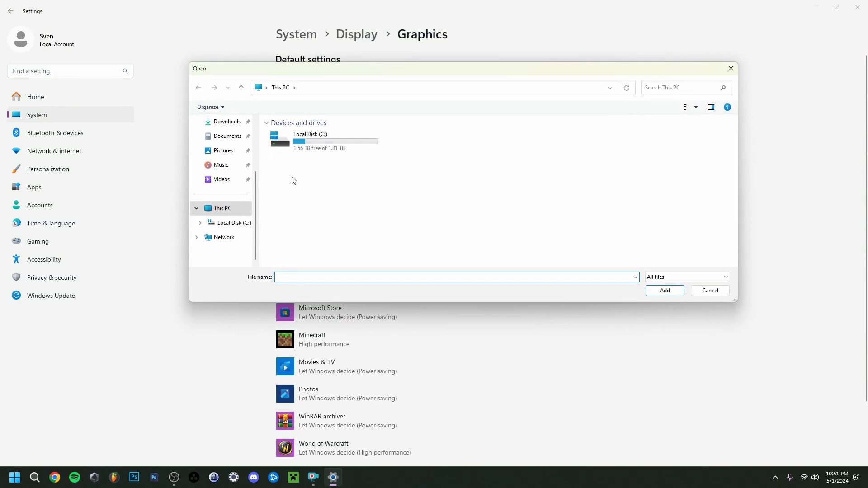
{"action": "double_click", "coordinate": [313, 141]}
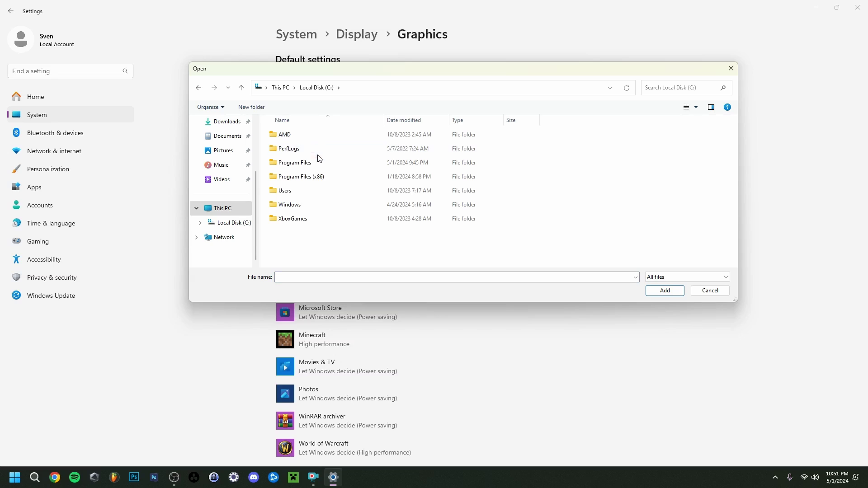
{"action": "double_click", "coordinate": [315, 163]}
{"action": "scroll", "coordinate": [329, 199], "scroll_direction": "down", "scroll_amount": 6}
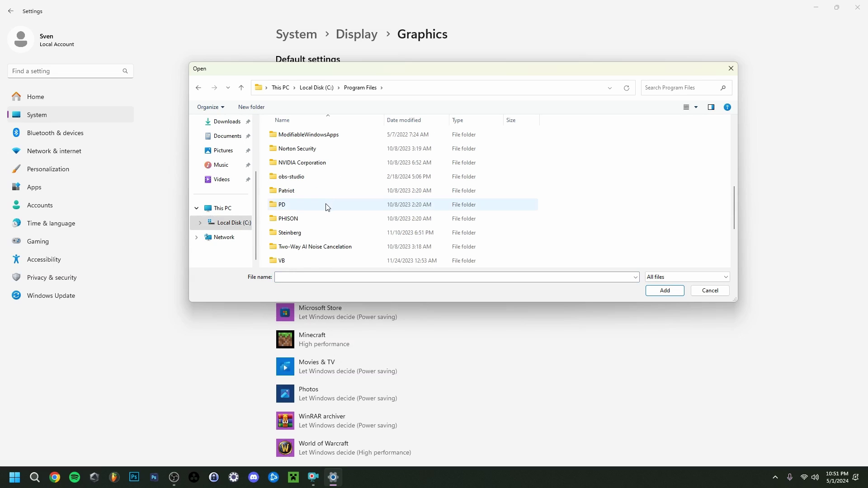
{"action": "double_click", "coordinate": [309, 179]}
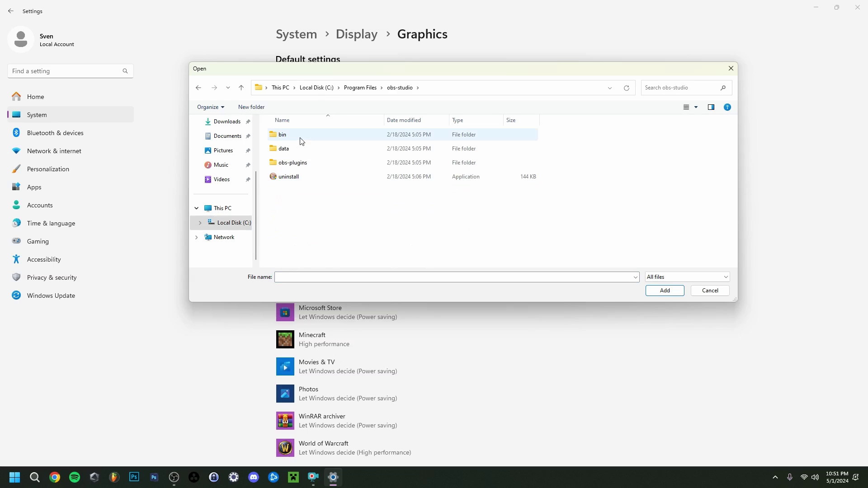
{"action": "double_click", "coordinate": [300, 138]}
{"action": "double_click", "coordinate": [300, 138]}
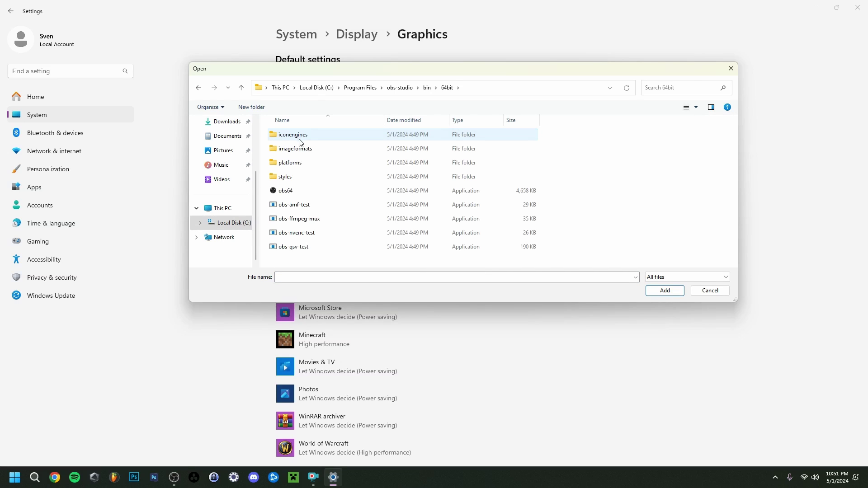
{"action": "left_click", "coordinate": [298, 193]}
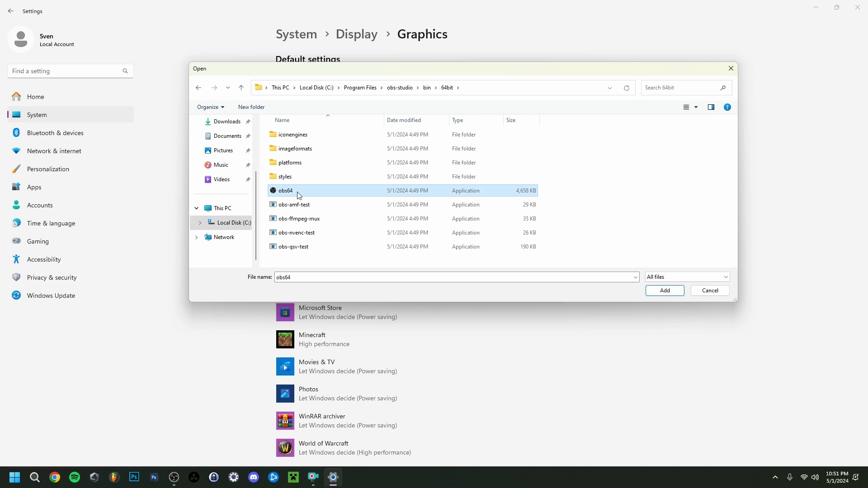
{"action": "double_click", "coordinate": [298, 195]}
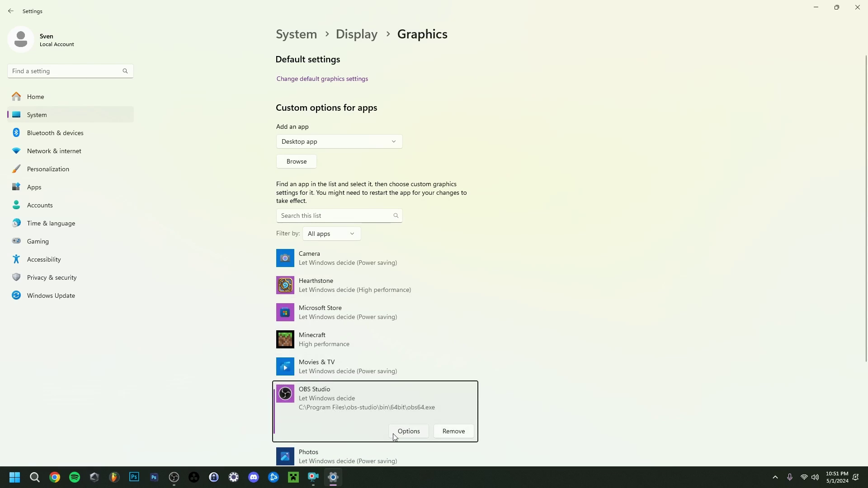
- Set the OBS Studio graphics preference to High performance and save it
{"action": "left_click", "coordinate": [406, 433]}
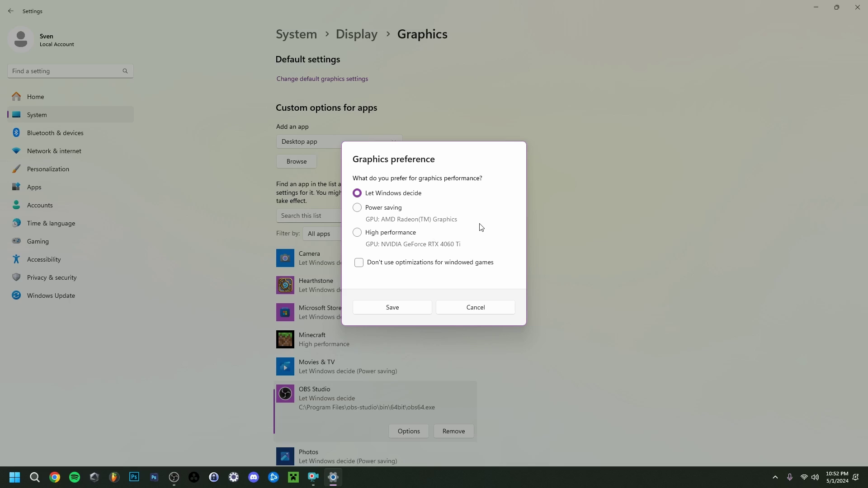
{"action": "left_click", "coordinate": [360, 208]}
{"action": "left_click", "coordinate": [364, 233]}
{"action": "left_click", "coordinate": [384, 311]}
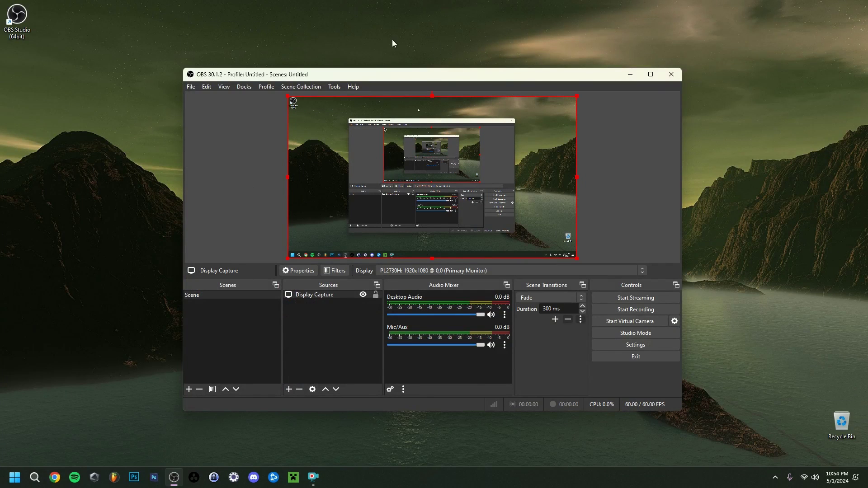
- Close and relaunch OBS Studio, viewing the Windows power options in between without restarting the computer
{"action": "left_click", "coordinate": [671, 80]}
{"action": "key", "text": "super"}
{"action": "left_click", "coordinate": [262, 447]}
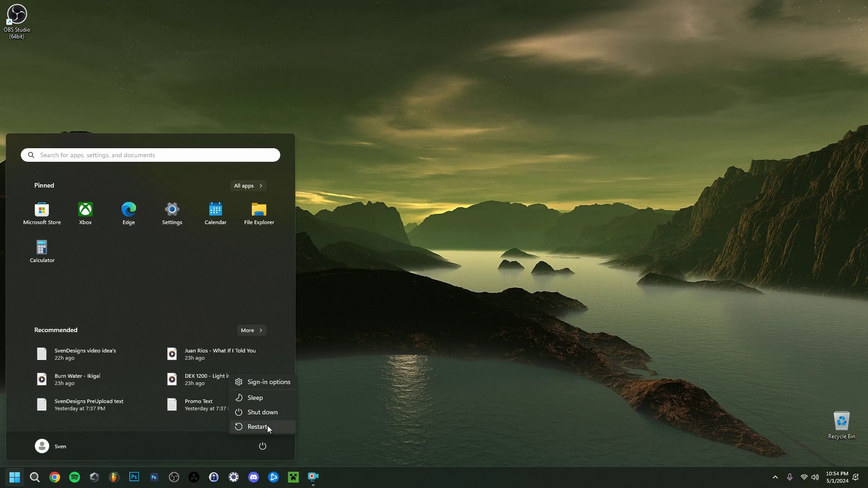
{"action": "key", "text": "Escape"}
{"action": "left_click", "coordinate": [403, 355]}
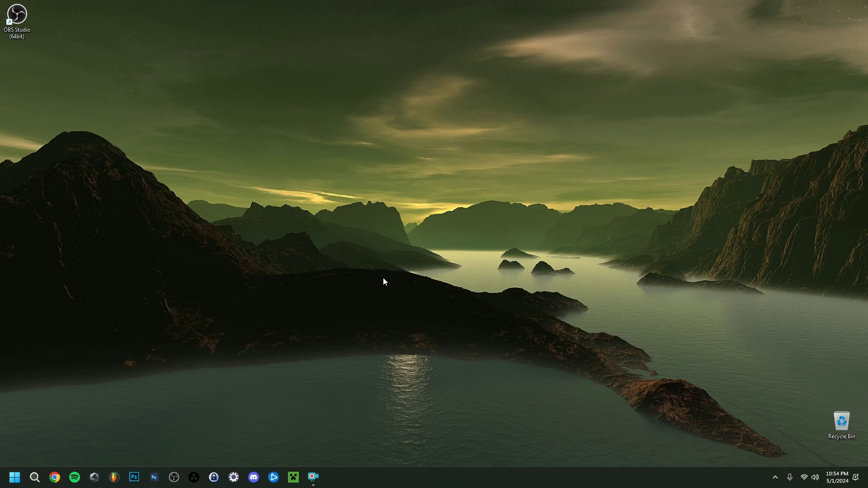
{"action": "left_click", "coordinate": [174, 477]}
{"action": "left_click", "coordinate": [416, 153]}
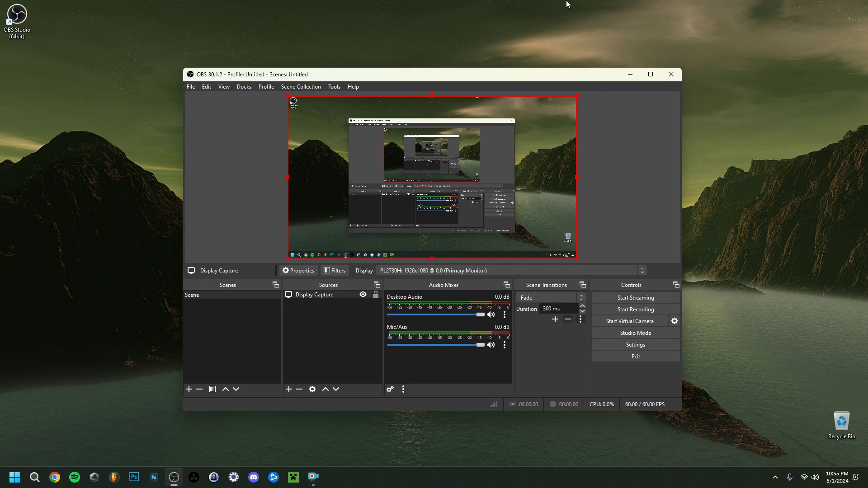
- Switch to Armoury Crate, check the driver and utility versions in its tools, and close it
{"action": "left_click", "coordinate": [135, 215]}
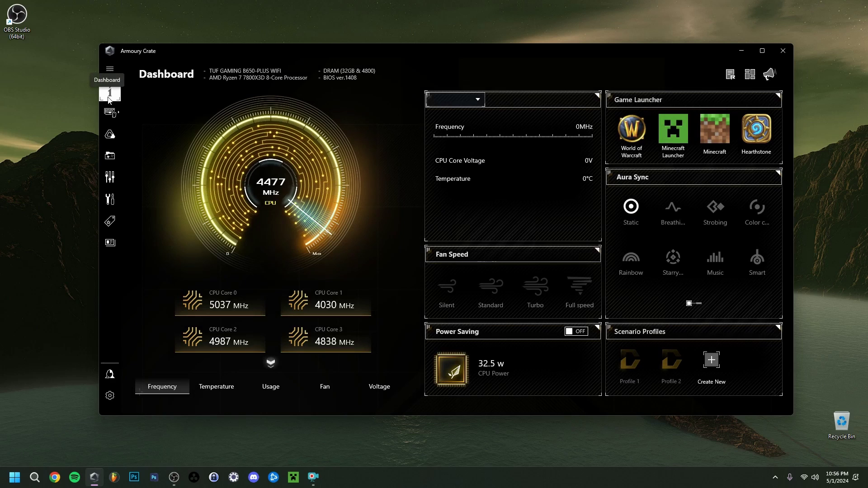
{"action": "left_click", "coordinate": [114, 184]}
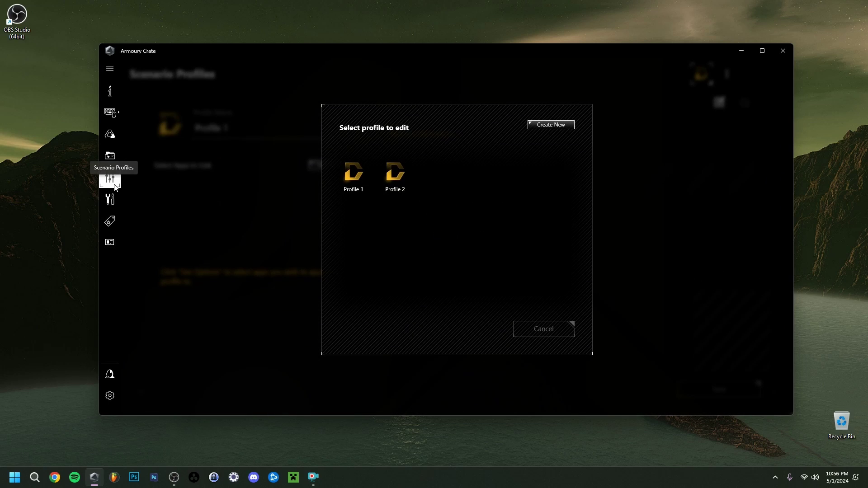
{"action": "left_click", "coordinate": [110, 200]}
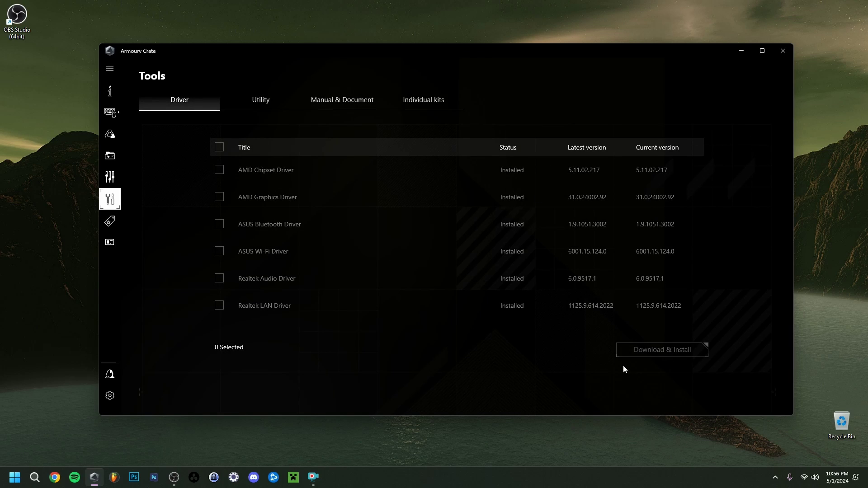
{"action": "left_click", "coordinate": [261, 99]}
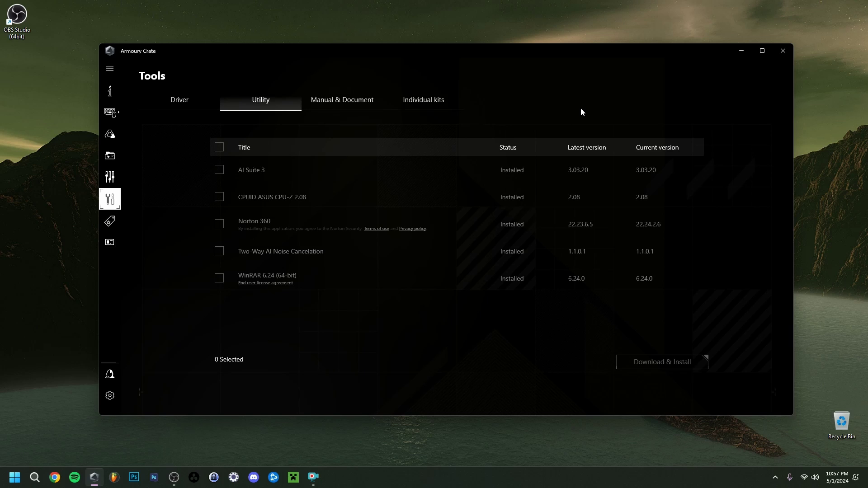
{"action": "left_click", "coordinate": [782, 50]}
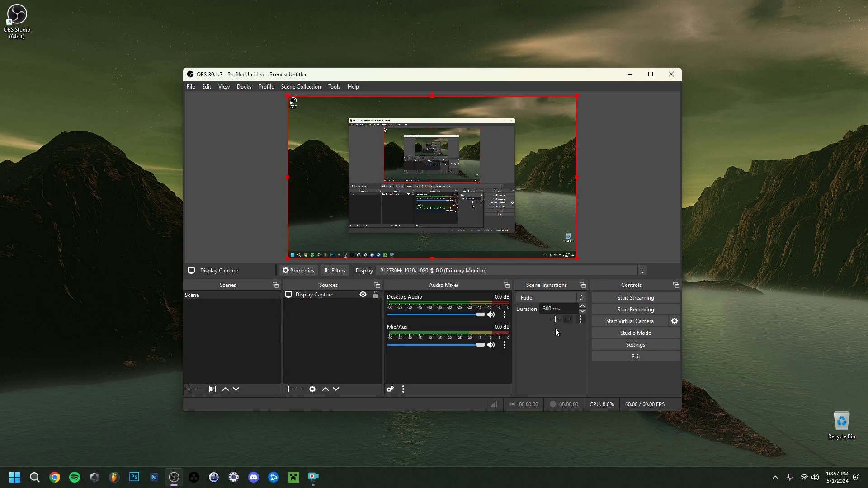
- Open the list of installed apps in Windows Settings and view its sorting options, leaving the order as is
{"action": "left_click", "coordinate": [14, 477]}
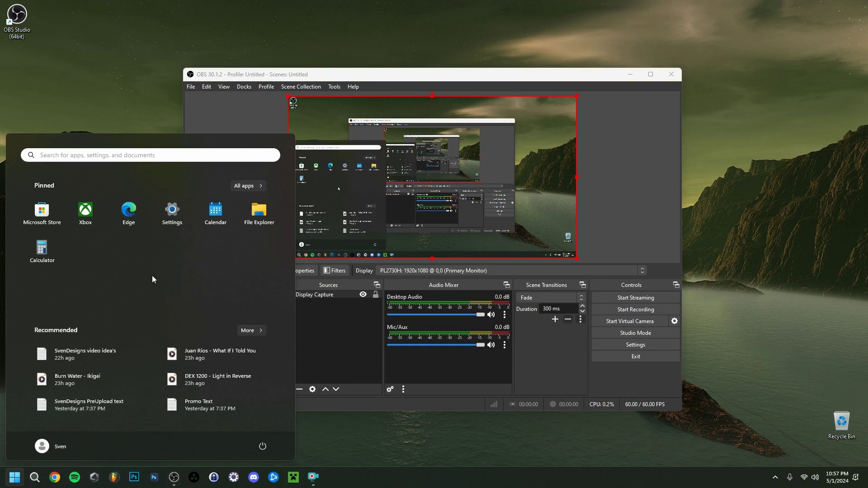
{"action": "left_click", "coordinate": [165, 203]}
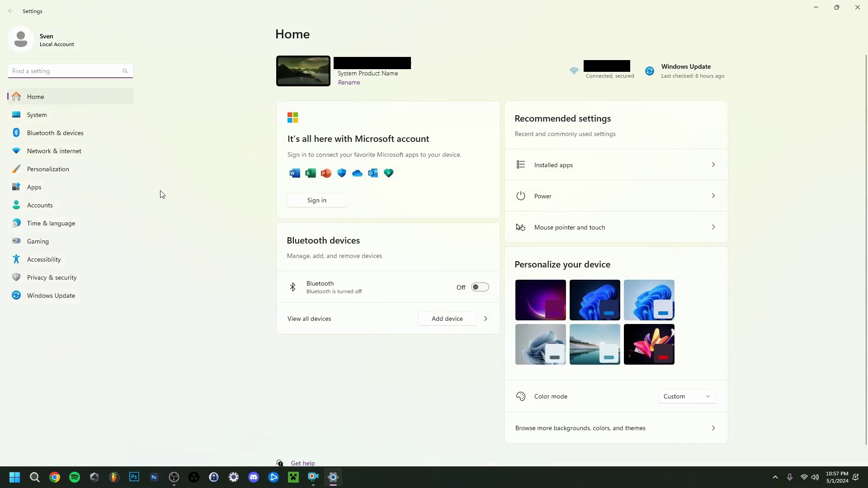
{"action": "left_click", "coordinate": [33, 189]}
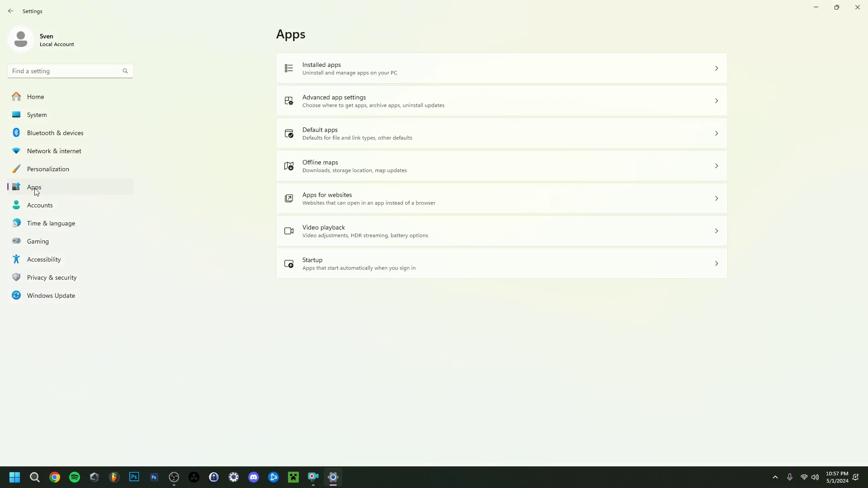
{"action": "left_click", "coordinate": [317, 72]}
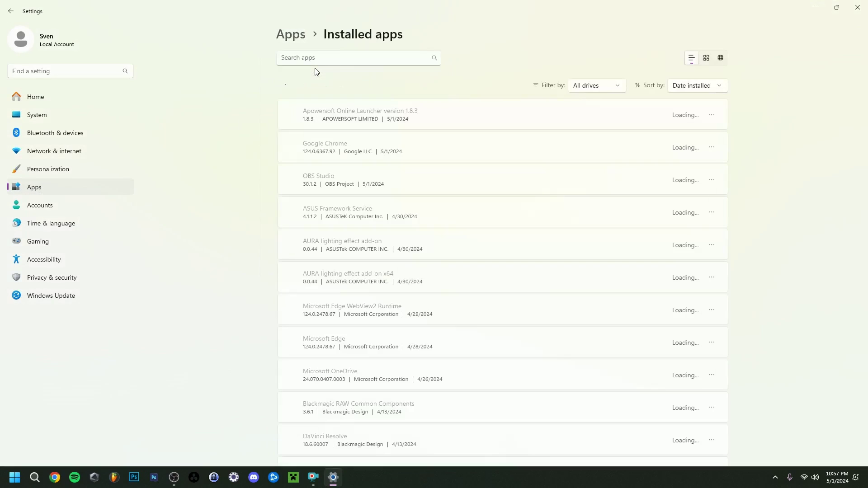
{"action": "left_click", "coordinate": [690, 85]}
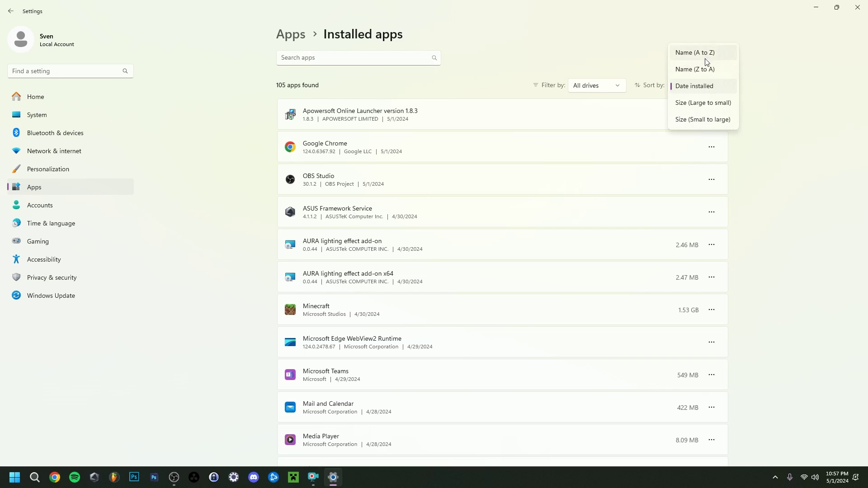
{"action": "left_click", "coordinate": [789, 119]}
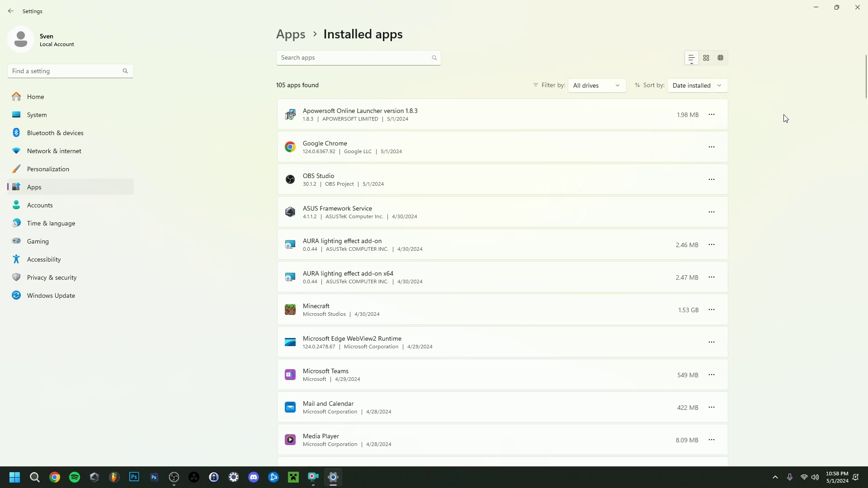
- Bring up the uninstall option for OBS Studio, dismiss it without uninstalling, and close Settings
{"action": "left_click", "coordinate": [712, 181]}
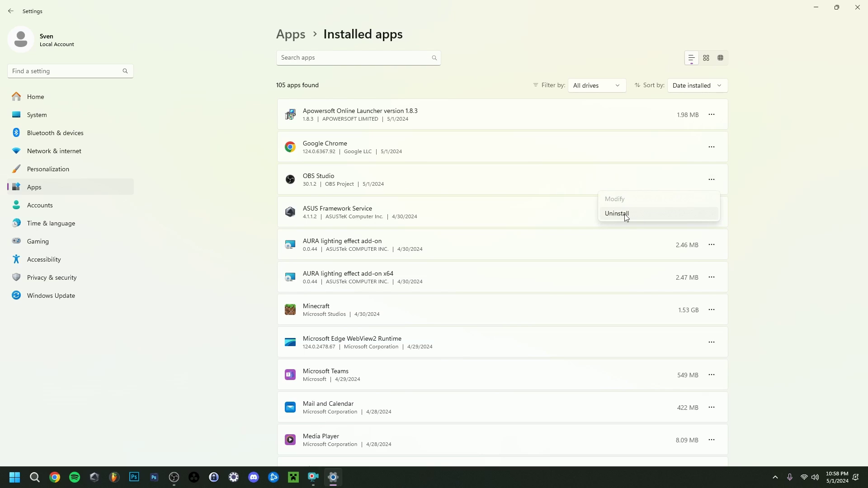
{"action": "left_click", "coordinate": [738, 176]}
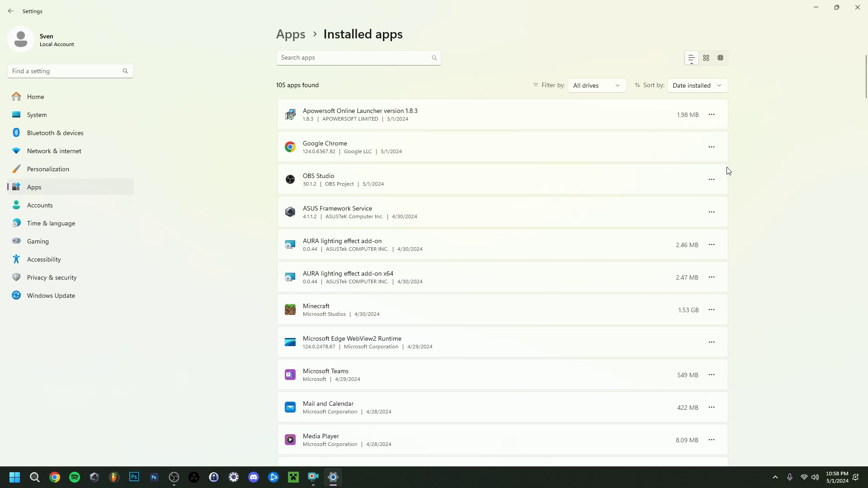
{"action": "left_click", "coordinate": [857, 7]}
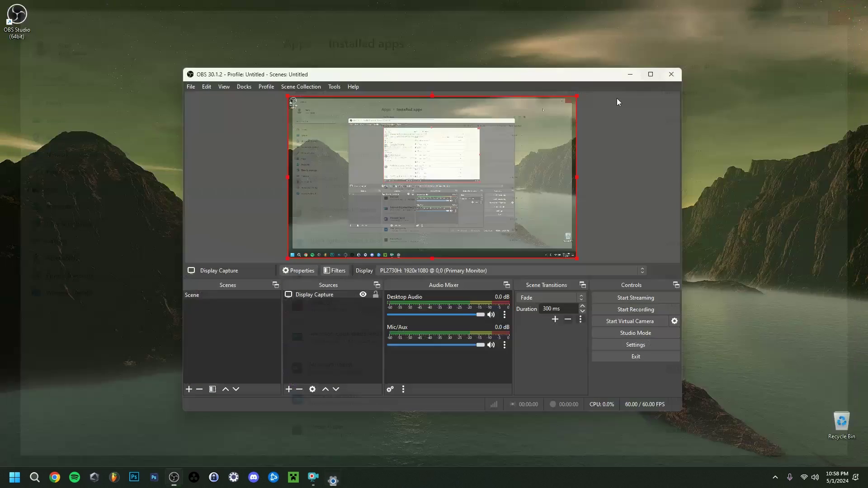